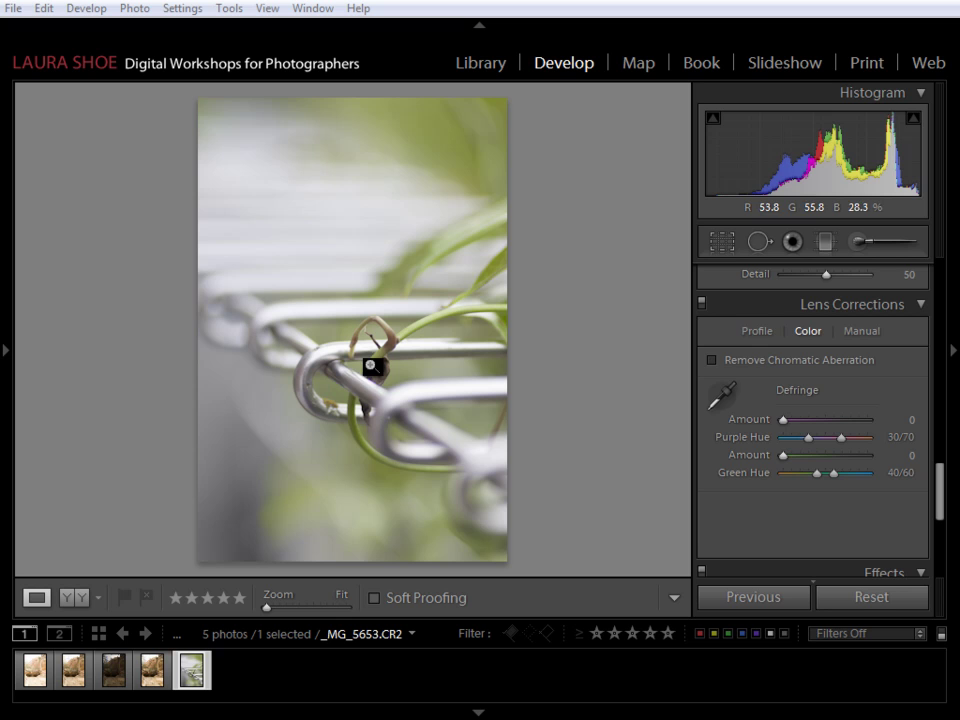
Step: Zoom to 1:1 on the chain edge and sample its purple fringe, giving Amount 13 and Hue 34/53
{"action": "left_click", "coordinate": [359, 380]}
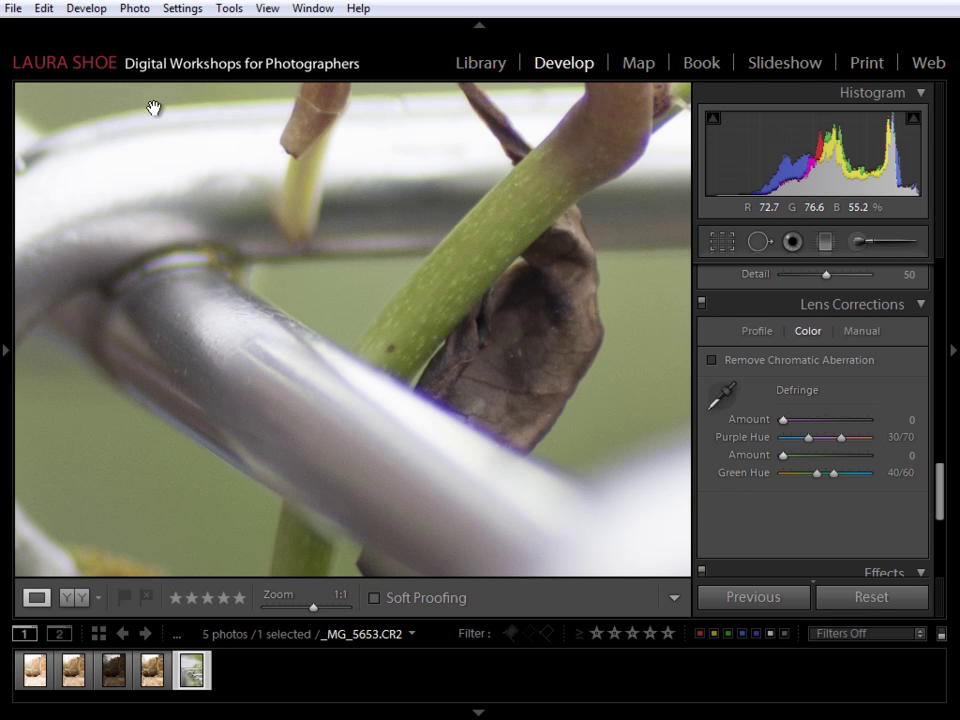
{"action": "left_click_drag", "start_coordinate": [154, 131], "coordinate": [112, 173]}
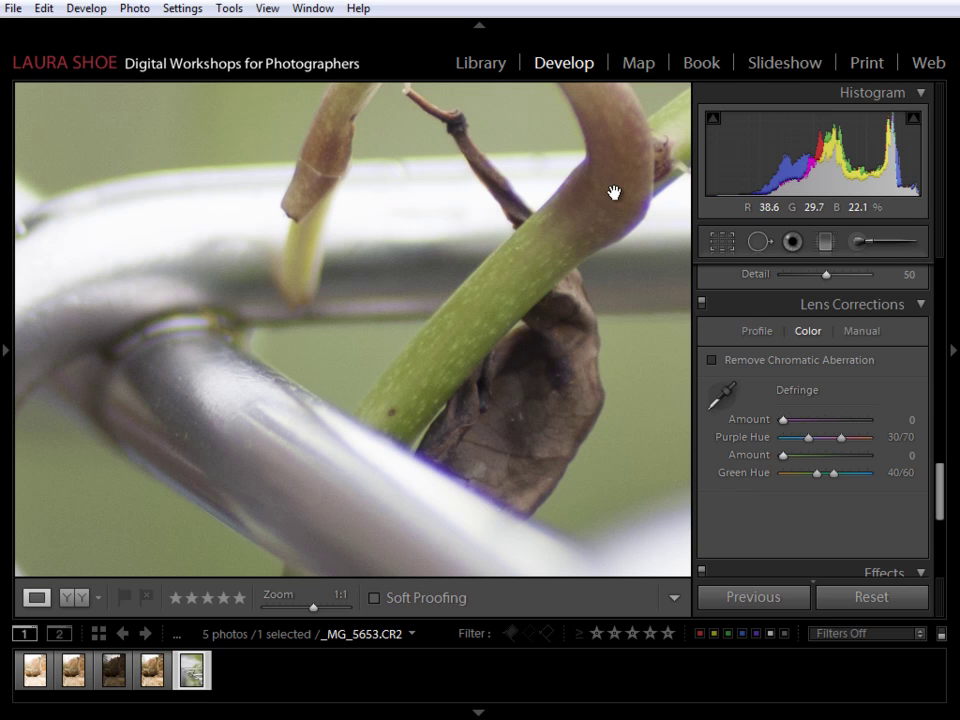
{"action": "left_click", "coordinate": [722, 399]}
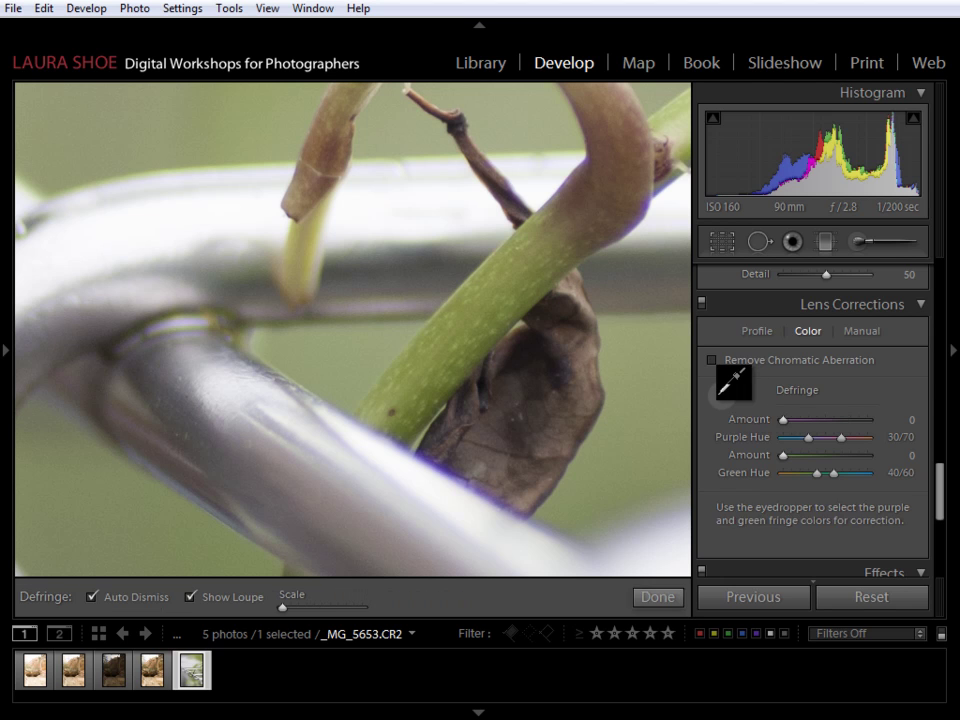
{"action": "left_click", "coordinate": [452, 474]}
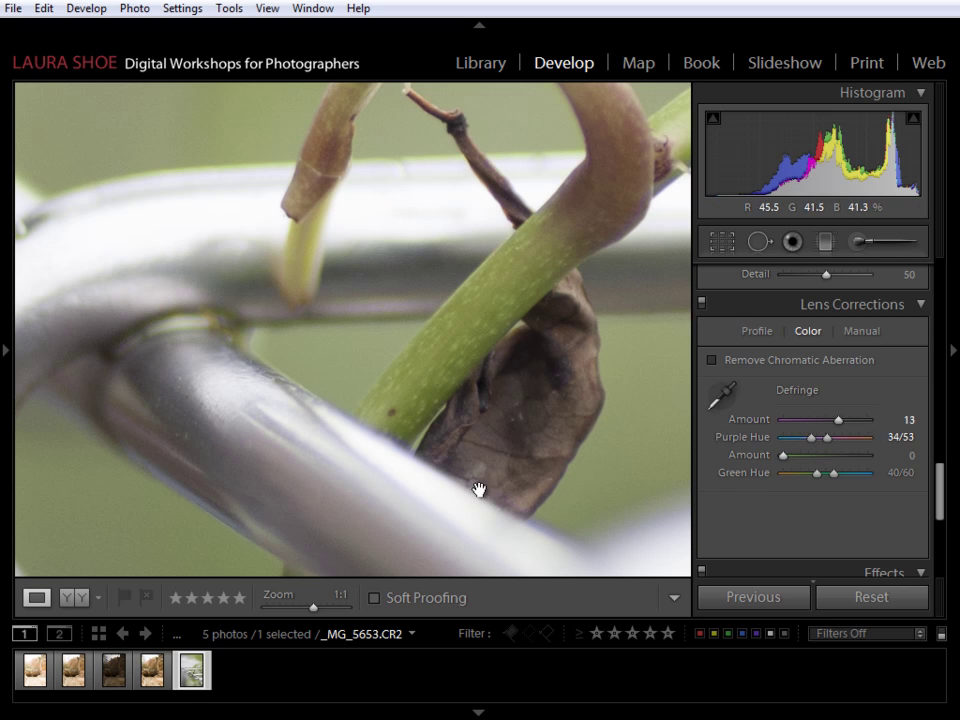
Step: Toggle Lens Corrections off and on twice to compare the defringed chain
{"action": "left_click", "coordinate": [702, 302]}
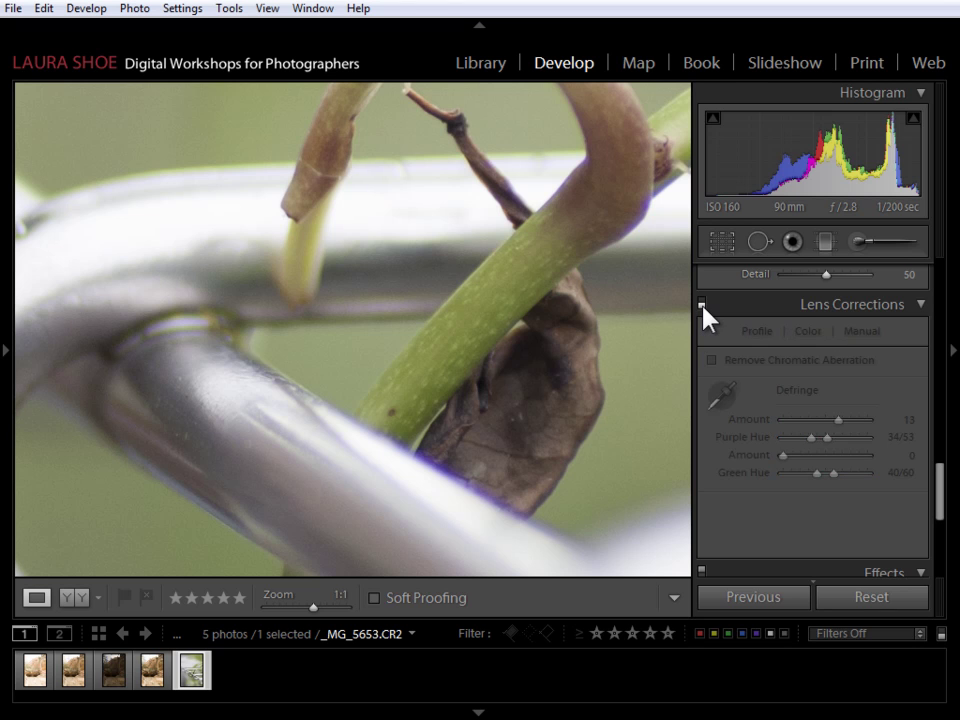
{"action": "left_click", "coordinate": [702, 302]}
{"action": "left_click", "coordinate": [703, 304]}
{"action": "left_click", "coordinate": [703, 304]}
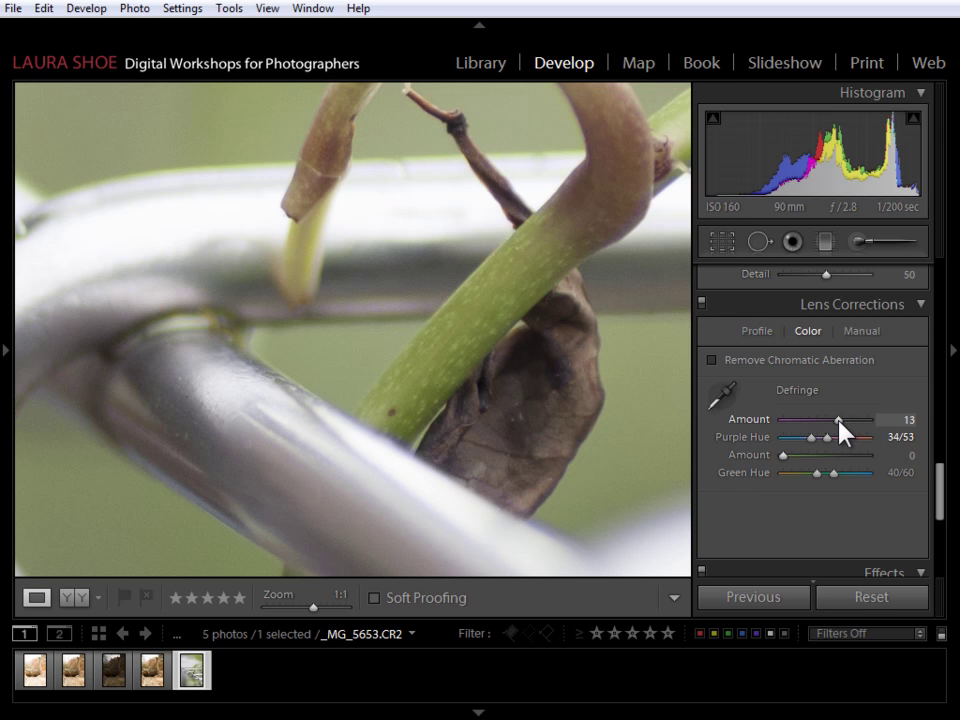
Step: Reset Purple Amount to 0, then raise it to 11 while previewing the fringe mask
{"action": "left_click_drag", "start_coordinate": [838, 420], "coordinate": [767, 429]}
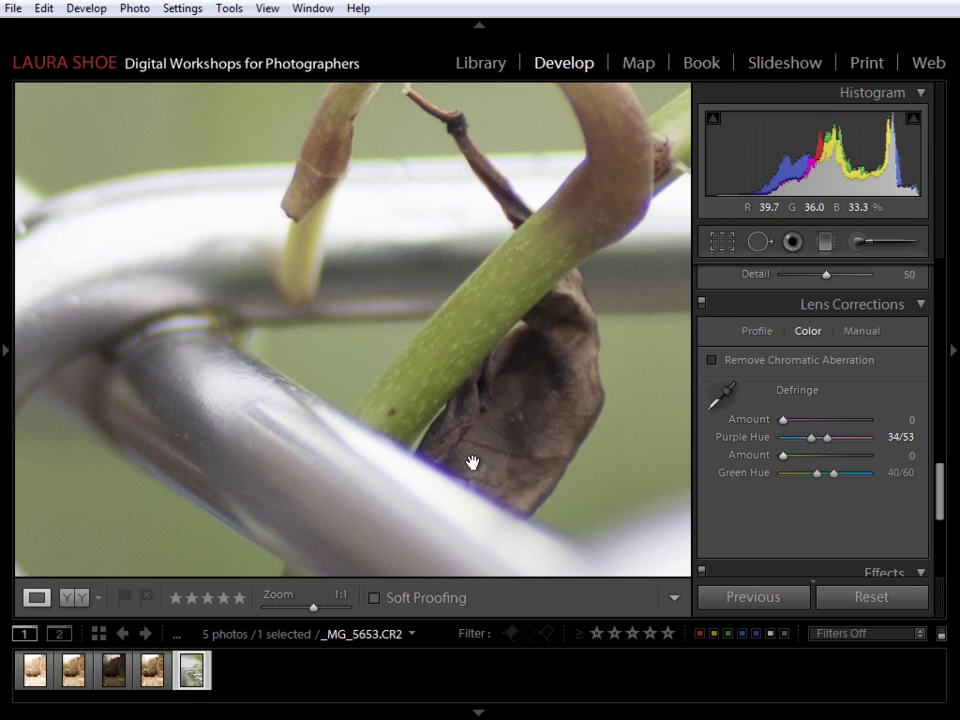
{"action": "left_click", "coordinate": [784, 420], "text": "alt"}
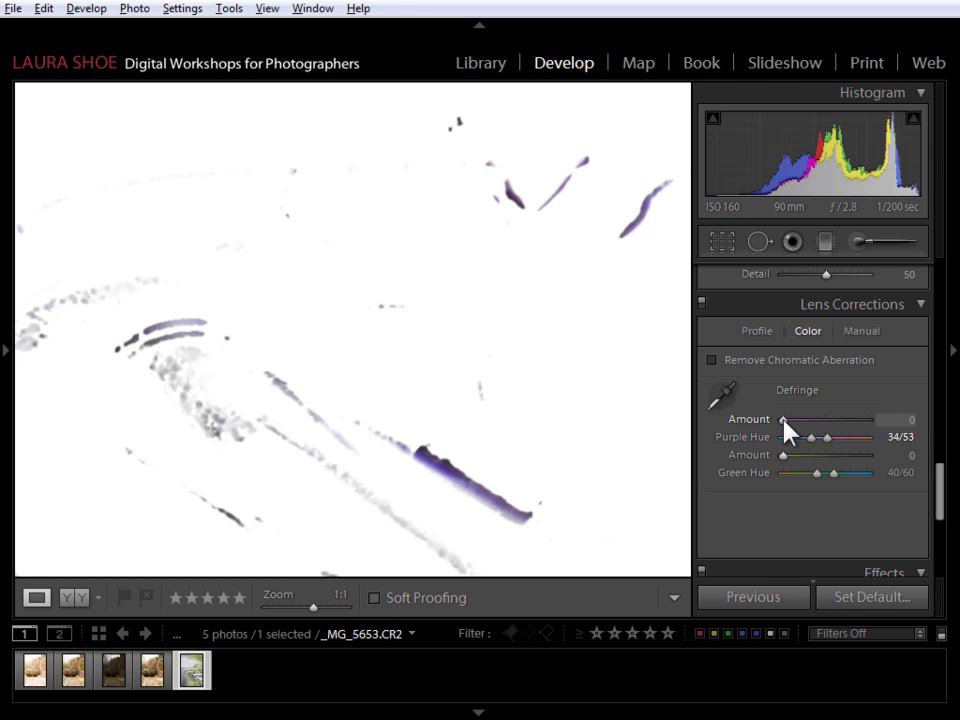
{"action": "left_click_drag", "start_coordinate": [786, 430], "coordinate": [731, 437]}
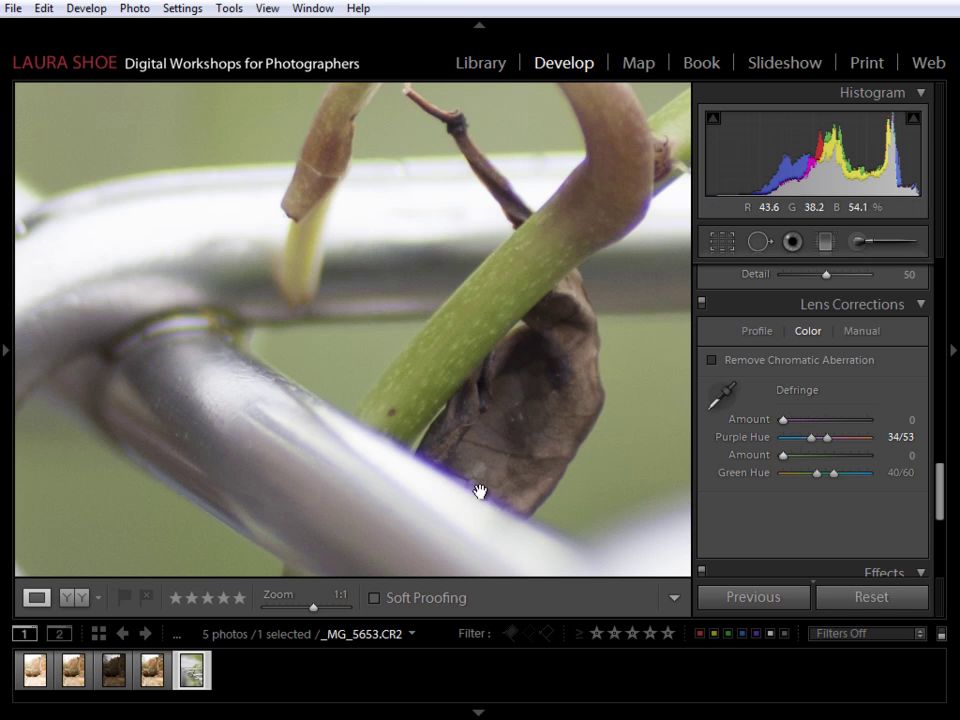
{"action": "left_click", "coordinate": [783, 420], "text": "alt"}
{"action": "left_click_drag", "start_coordinate": [783, 420], "coordinate": [829, 423]}
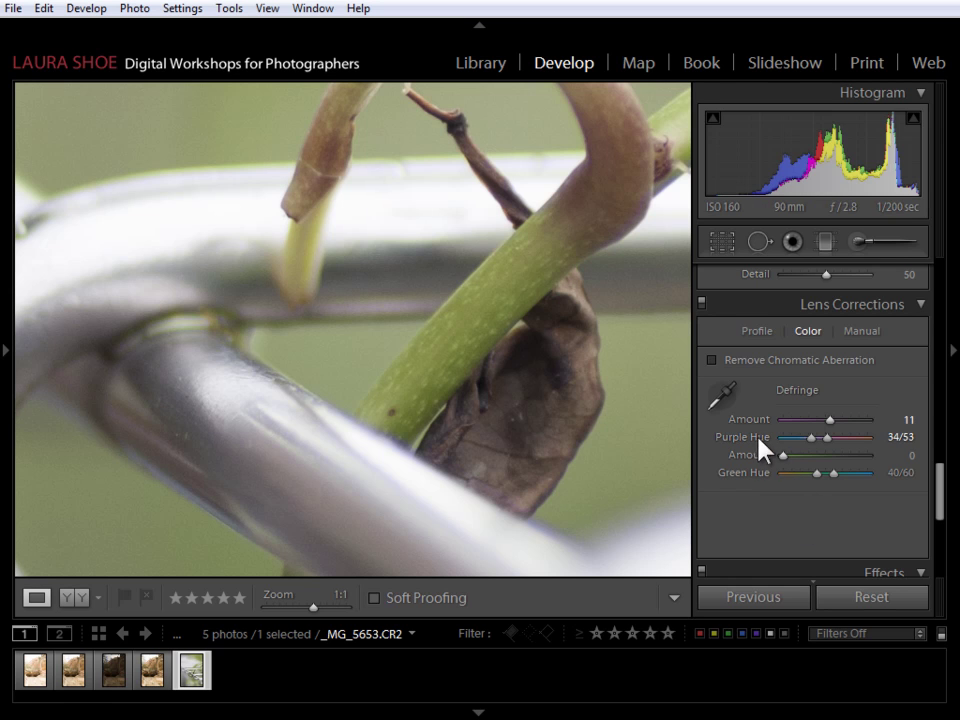
Step: Narrow the Purple Hue range to 28/53 while previewing its mask
{"action": "left_click", "coordinate": [820, 440], "text": "alt"}
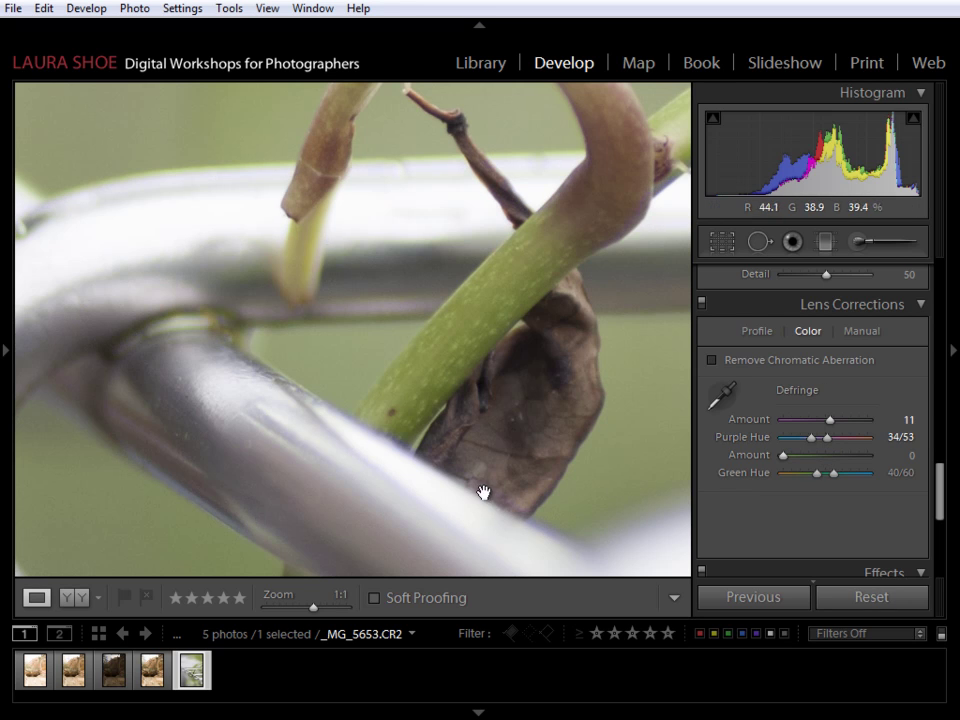
{"action": "left_click", "coordinate": [812, 437], "text": "alt"}
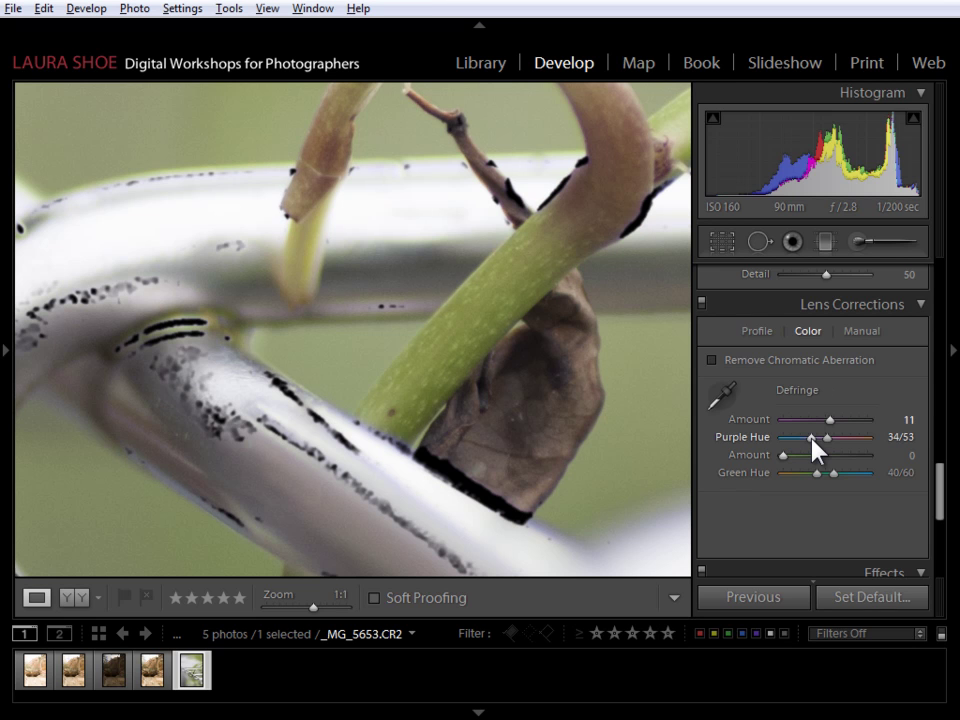
{"action": "left_click_drag", "start_coordinate": [812, 439], "coordinate": [808, 438]}
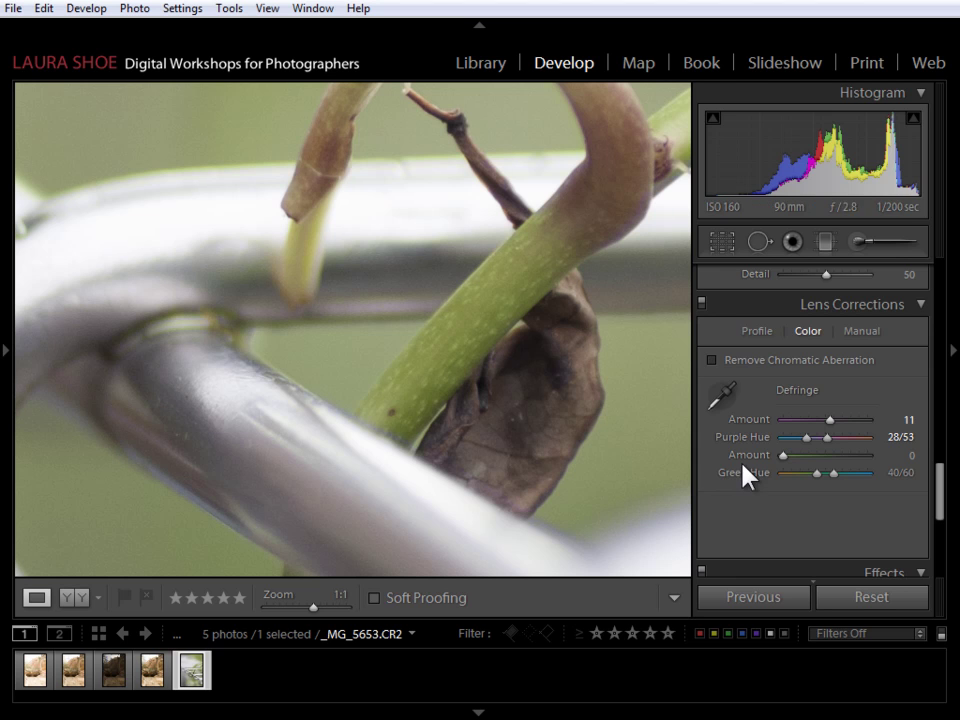
Step: Sample the green fringe on the stem with the Defringe eyedropper, giving Green Amount 3, Hue 17/37
{"action": "left_click_drag", "start_coordinate": [399, 238], "coordinate": [435, 349]}
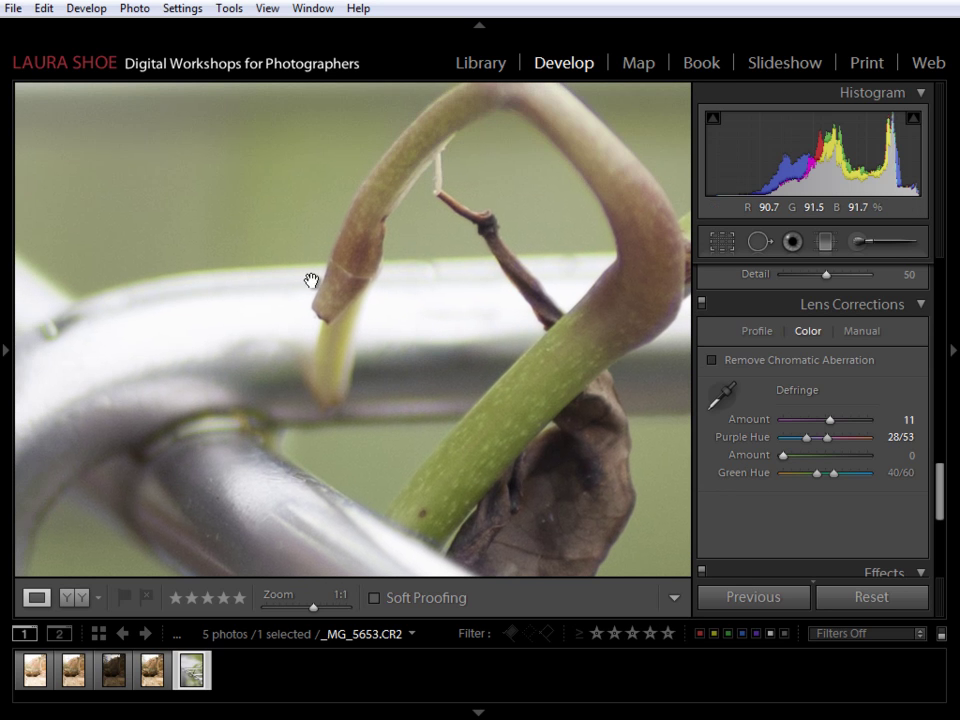
{"action": "left_click_drag", "start_coordinate": [606, 484], "coordinate": [533, 370]}
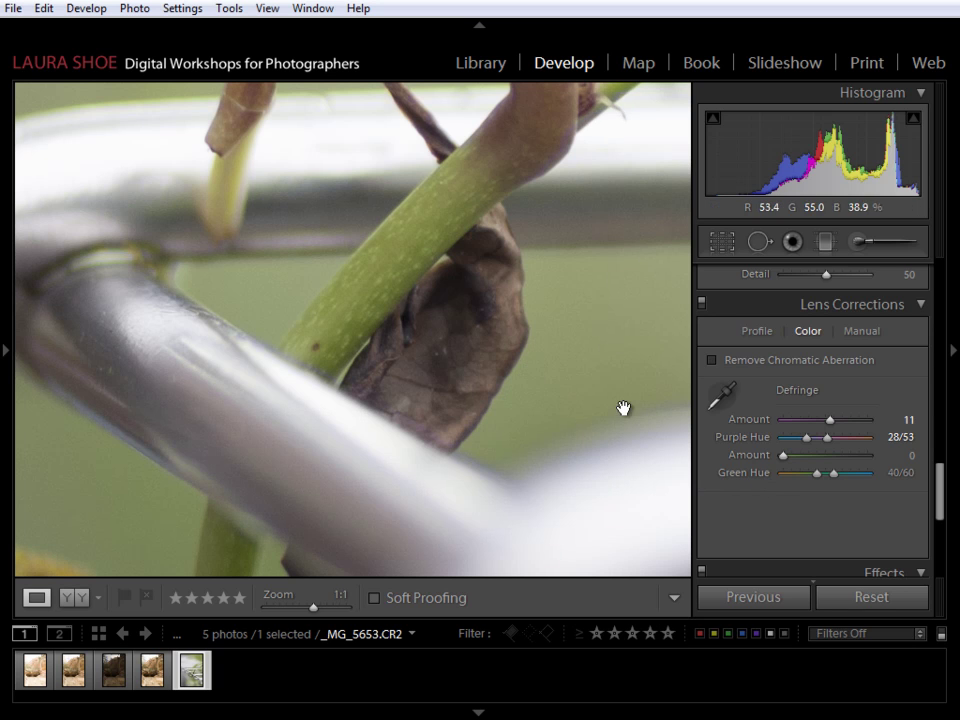
{"action": "left_click_drag", "start_coordinate": [594, 388], "coordinate": [312, 288]}
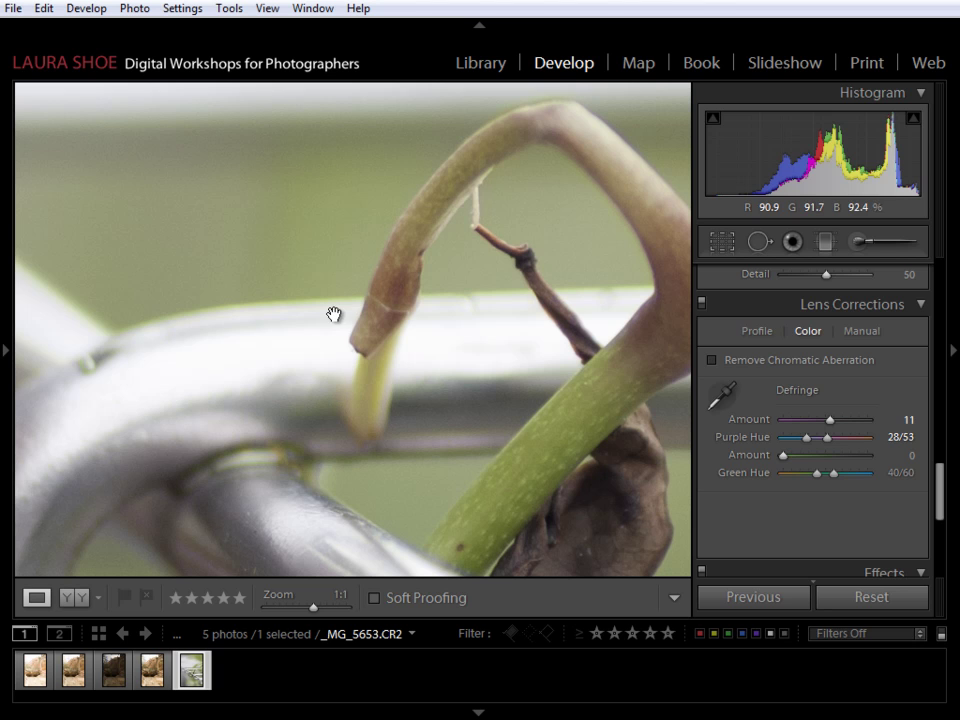
{"action": "left_click", "coordinate": [729, 402]}
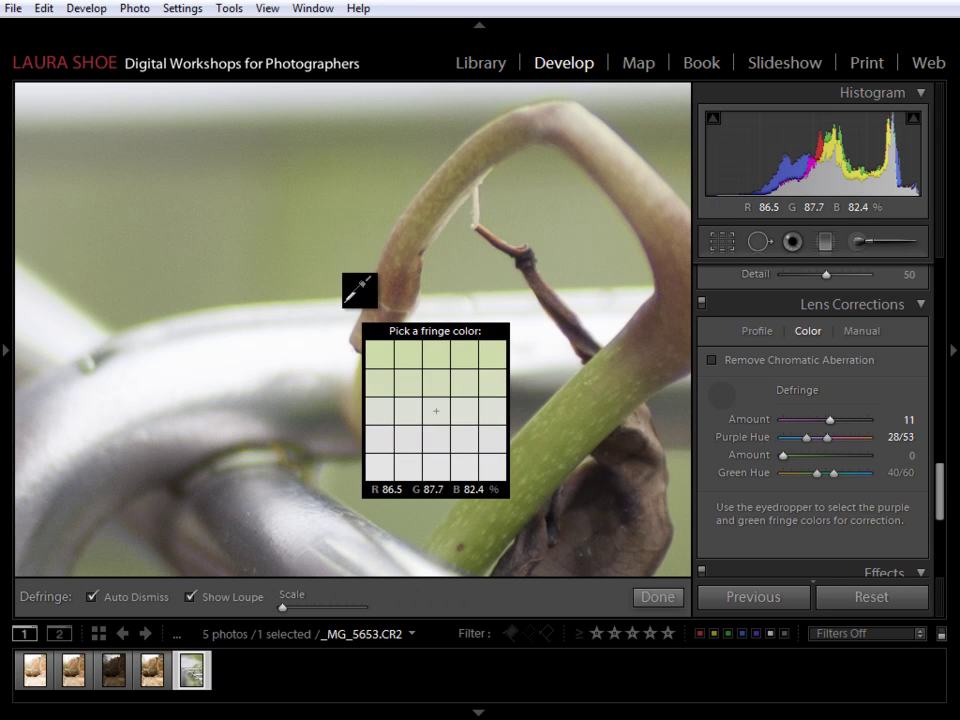
{"action": "left_click", "coordinate": [342, 298]}
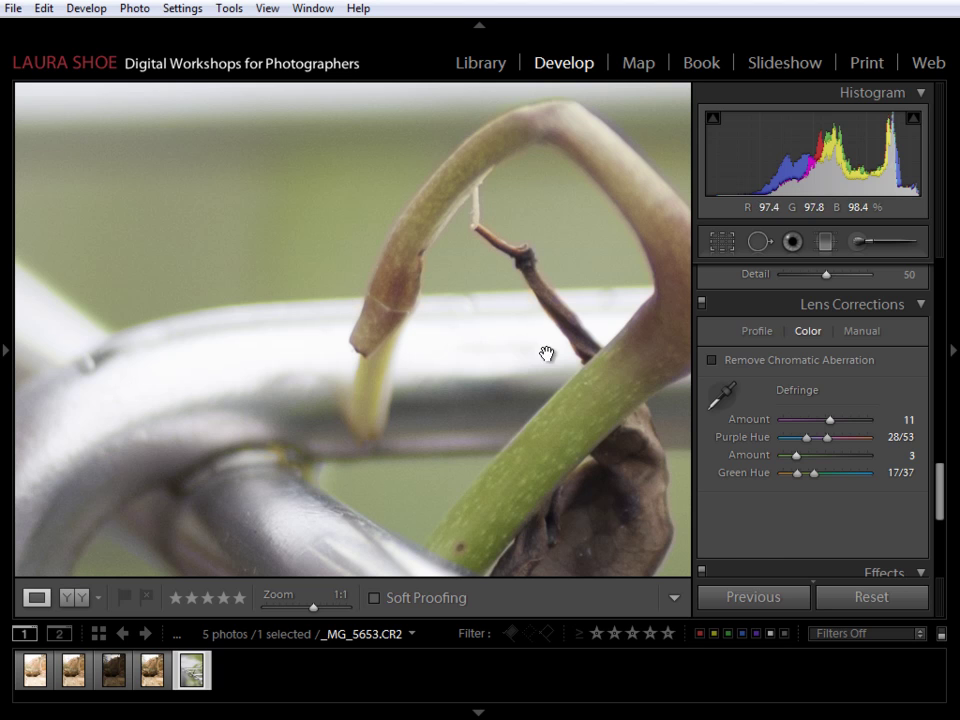
Step: Toggle Lens Corrections off and on to compare the stem, leaf and pipe
{"action": "left_click_drag", "start_coordinate": [523, 343], "coordinate": [399, 300]}
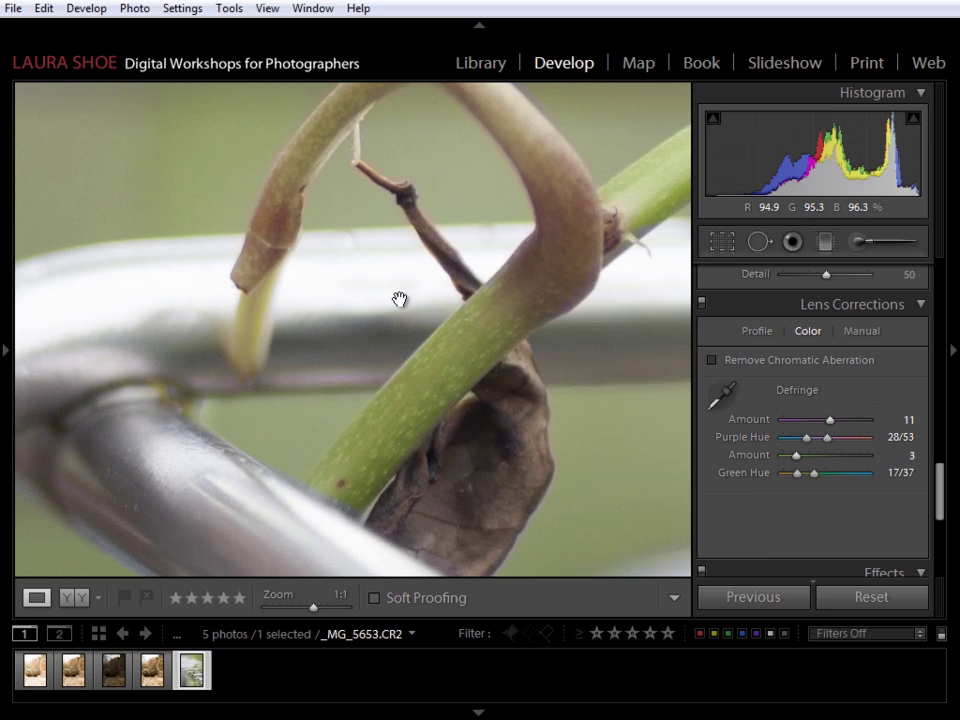
{"action": "left_click_drag", "start_coordinate": [545, 360], "coordinate": [497, 259]}
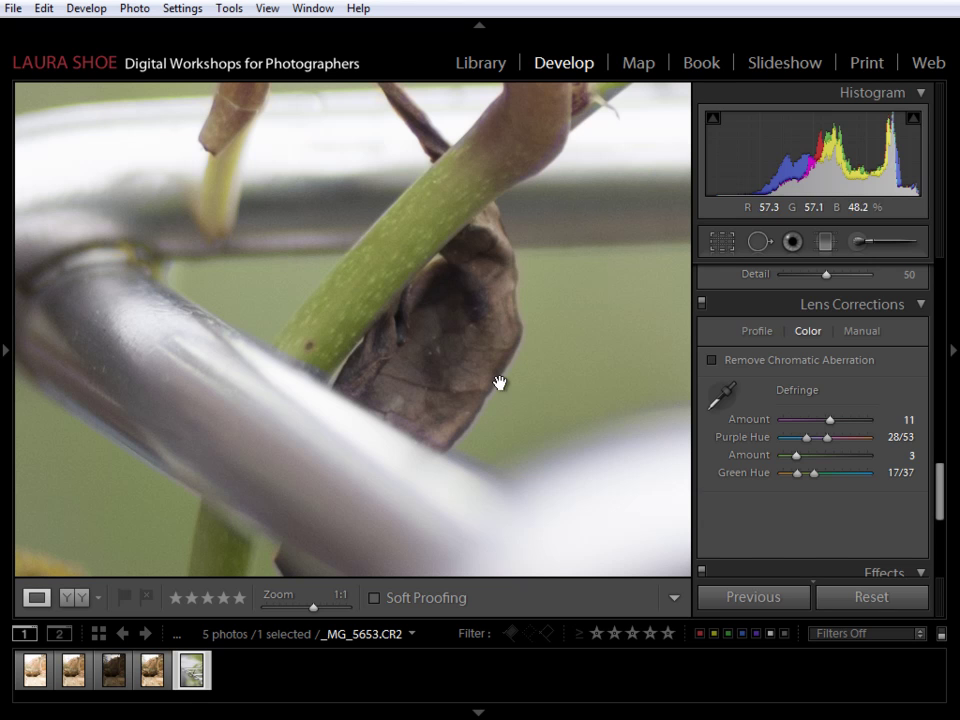
{"action": "left_click", "coordinate": [702, 304]}
{"action": "left_click", "coordinate": [702, 304]}
Step: Set up an adjustment brush with Auto Mask off, Defringe −100 and size 9, toggle its pins, then close it
{"action": "left_click", "coordinate": [858, 248]}
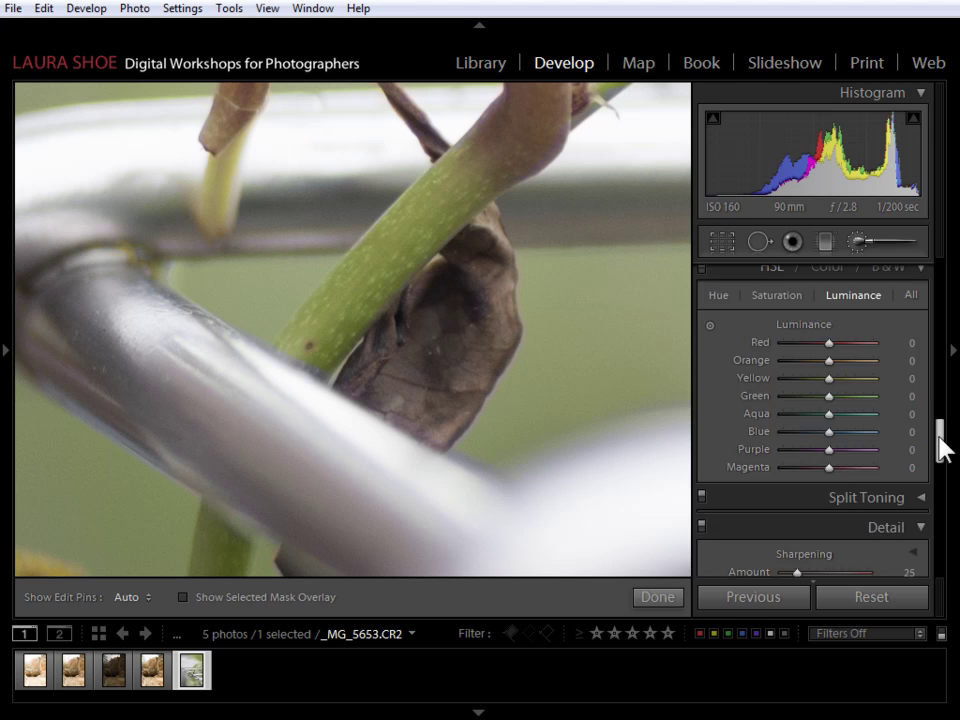
{"action": "left_click_drag", "start_coordinate": [940, 445], "coordinate": [945, 300]}
{"action": "left_click", "coordinate": [795, 505]}
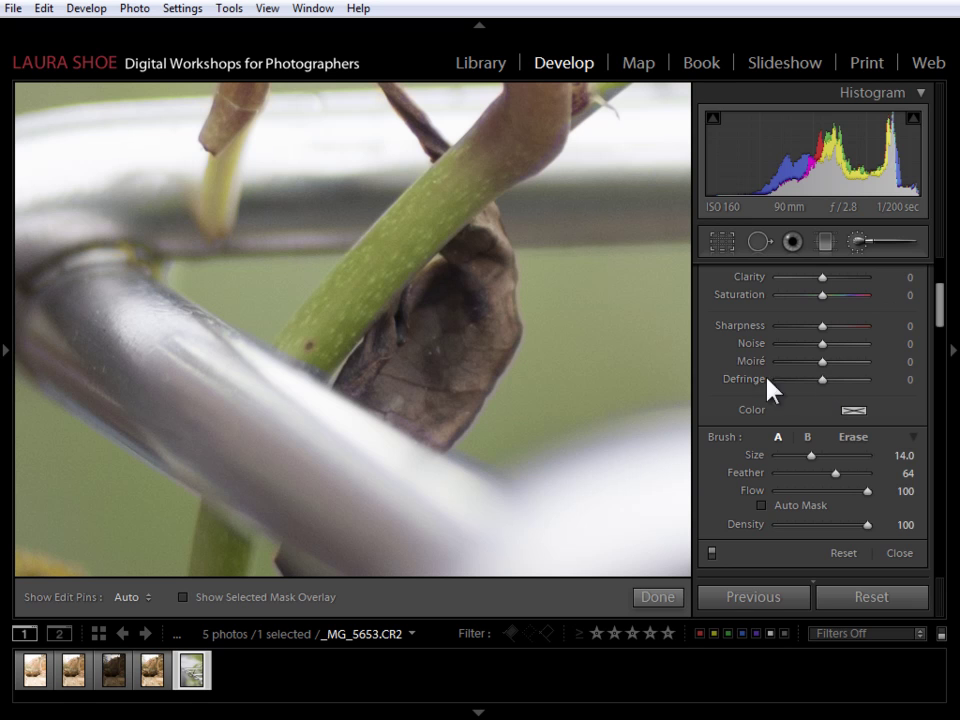
{"action": "left_click_drag", "start_coordinate": [824, 386], "coordinate": [754, 388]}
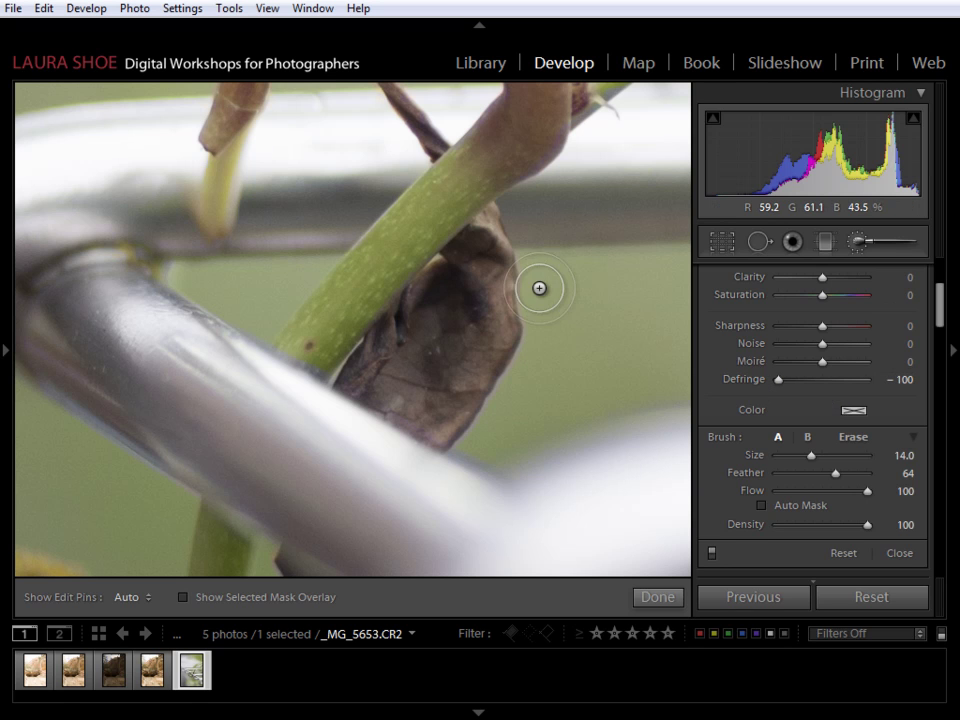
{"action": "scroll", "coordinate": [542, 285], "scroll_direction": "down", "scroll_amount": 5}
{"action": "key", "text": "h"}
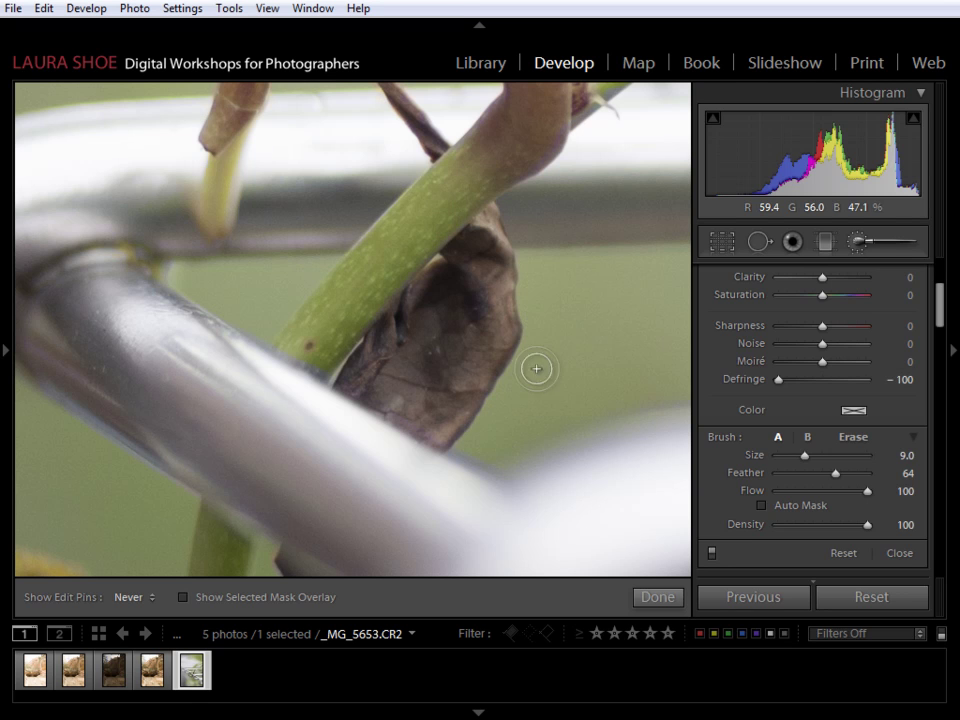
{"action": "key", "text": "h"}
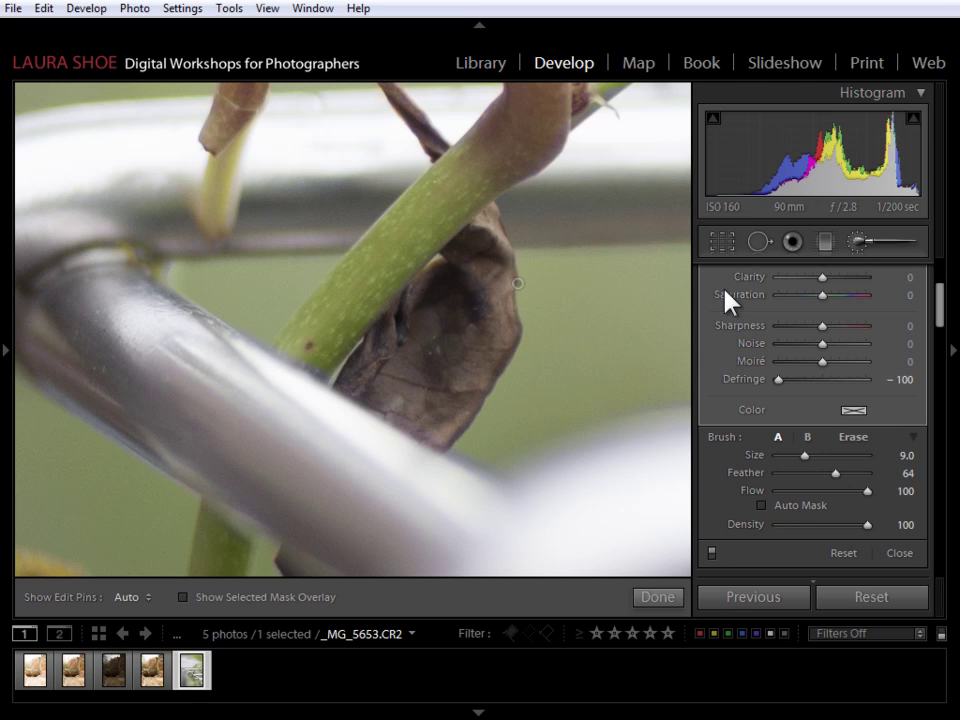
{"action": "left_click", "coordinate": [855, 250]}
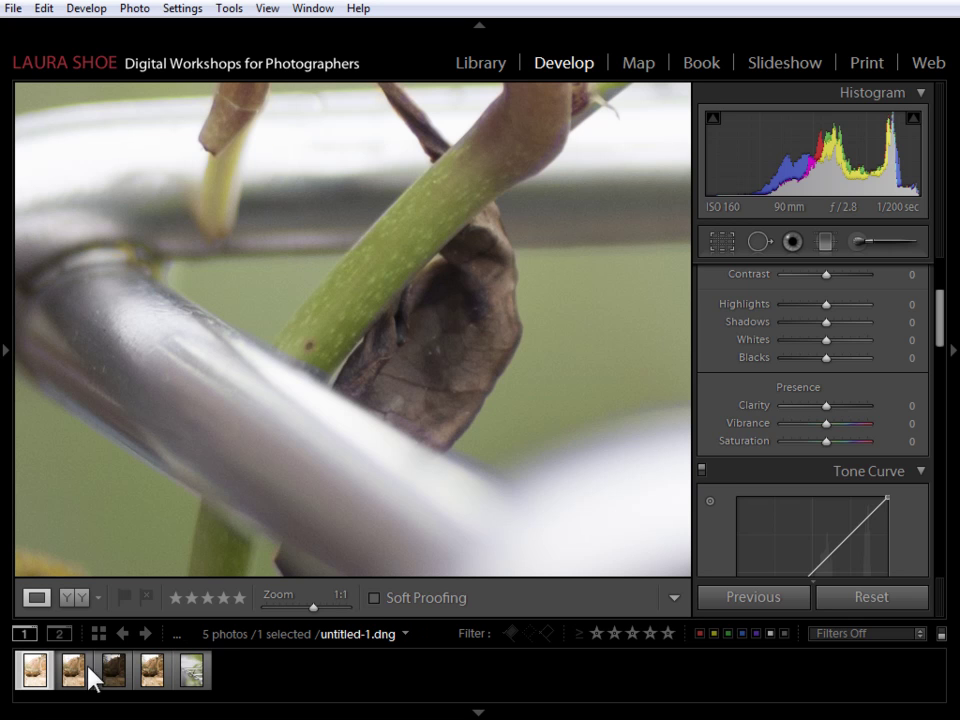
Step: Show the four canyon versions in Survey view with the left panel hidden, making untitled-1-Edit-2.tif active
{"action": "left_click", "coordinate": [150, 678]}
{"action": "left_click", "coordinate": [150, 678], "text": "shift"}
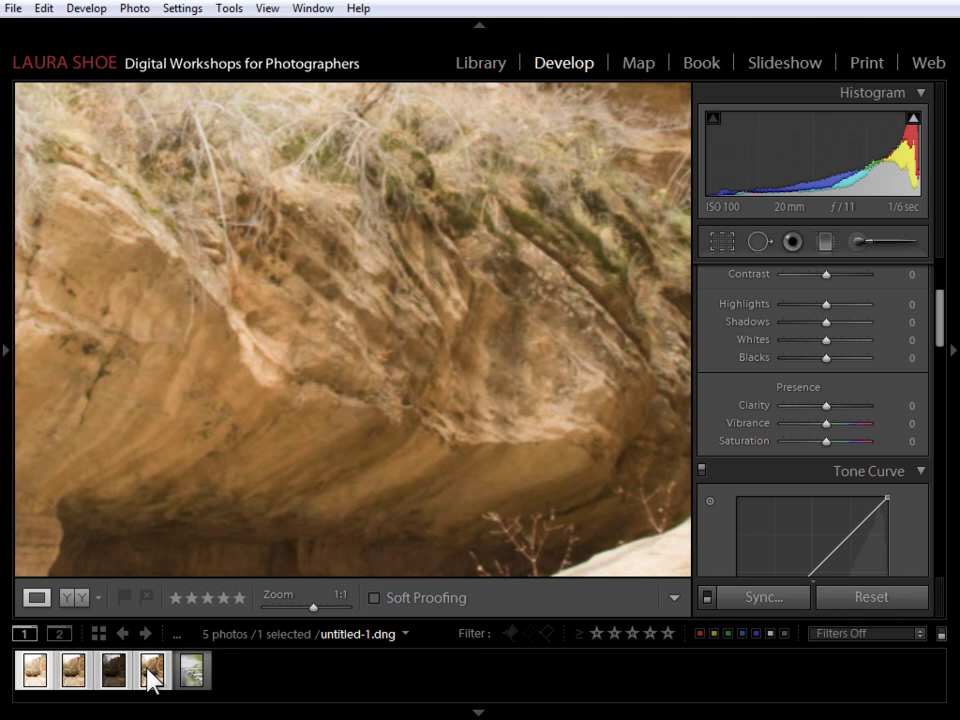
{"action": "key", "text": "n"}
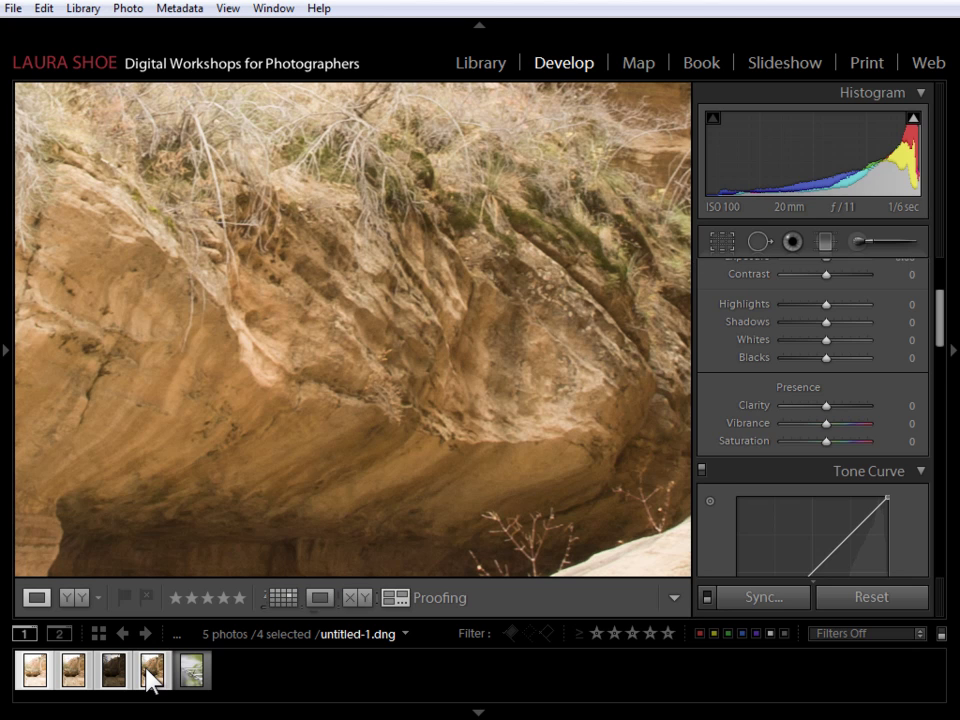
{"action": "left_click", "coordinate": [5, 349]}
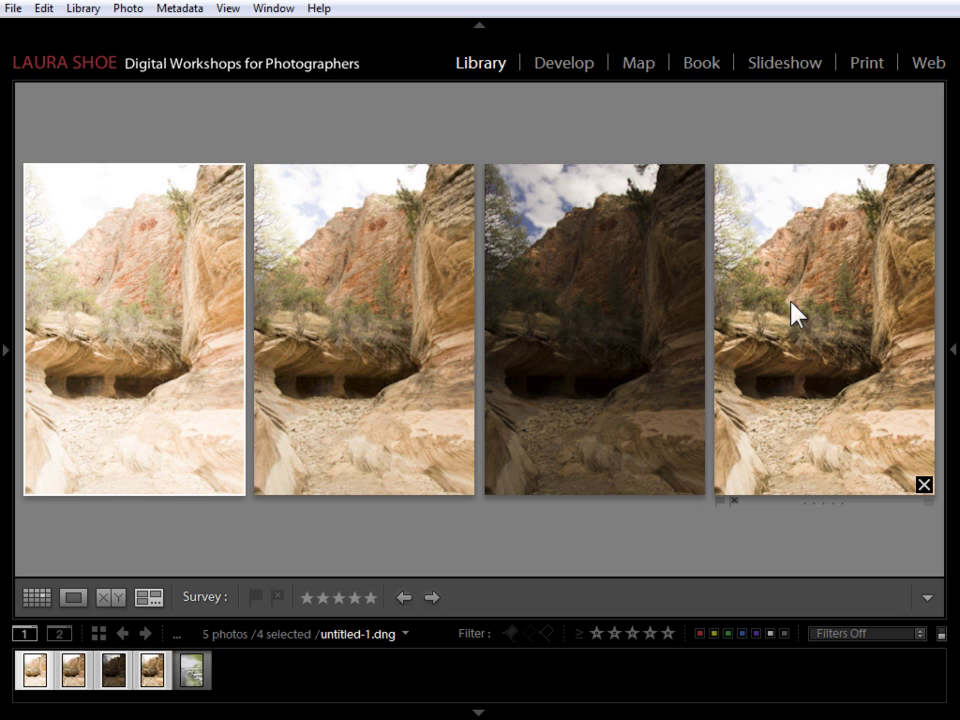
{"action": "left_click", "coordinate": [810, 320]}
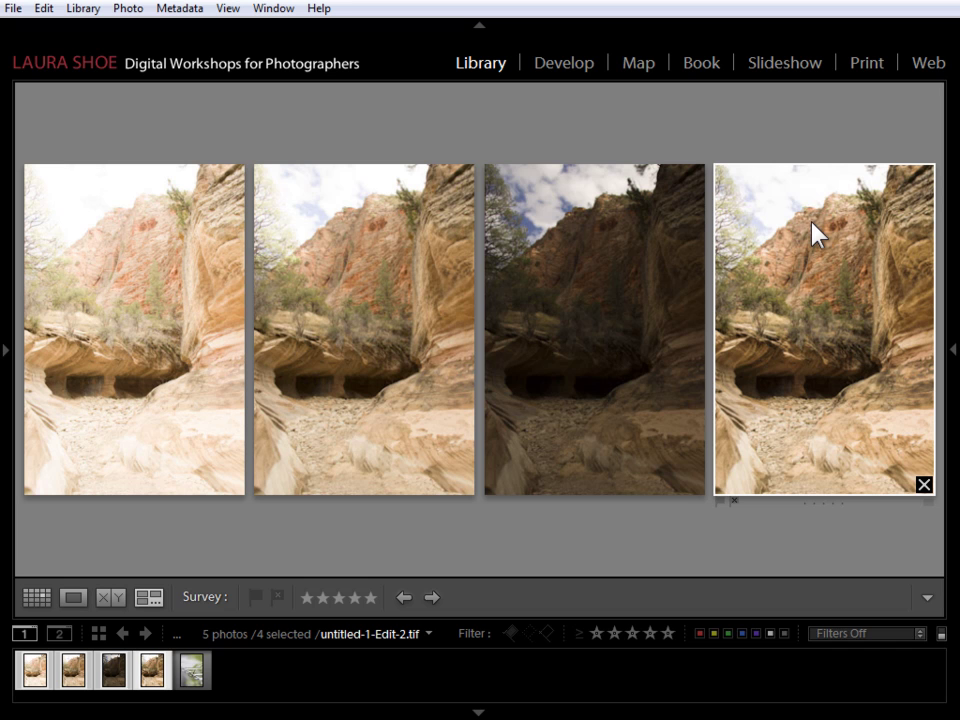
Step: In Develop, set Highlights −100, Shadows +100 and Blacks −5 on untitled-1-Edit-2.tif, and select only it
{"action": "left_click", "coordinate": [572, 66]}
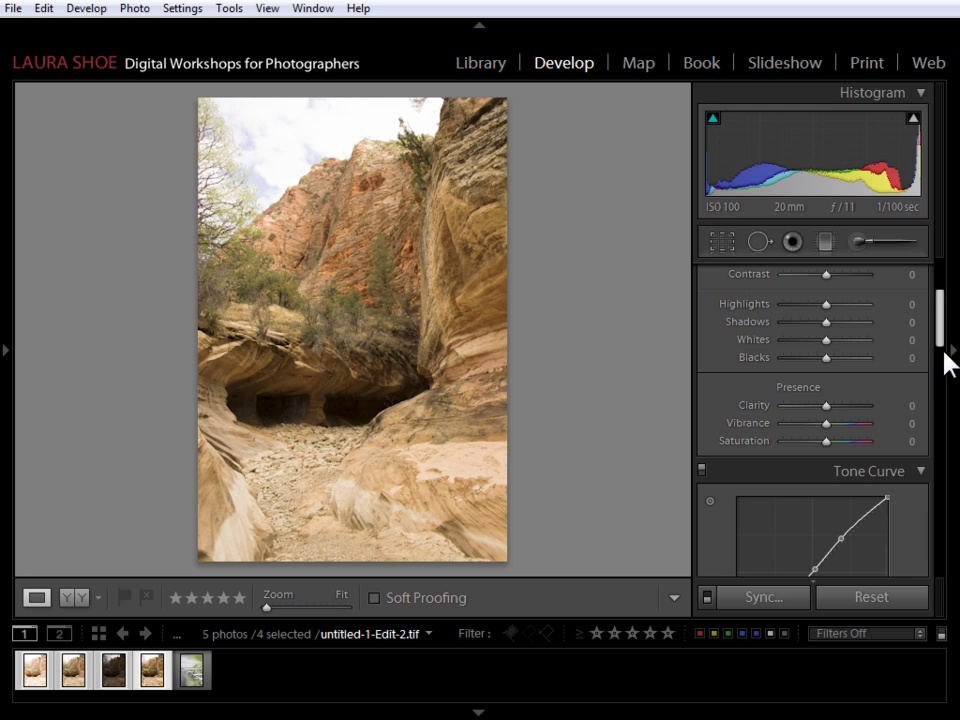
{"action": "left_click_drag", "start_coordinate": [943, 340], "coordinate": [944, 308]}
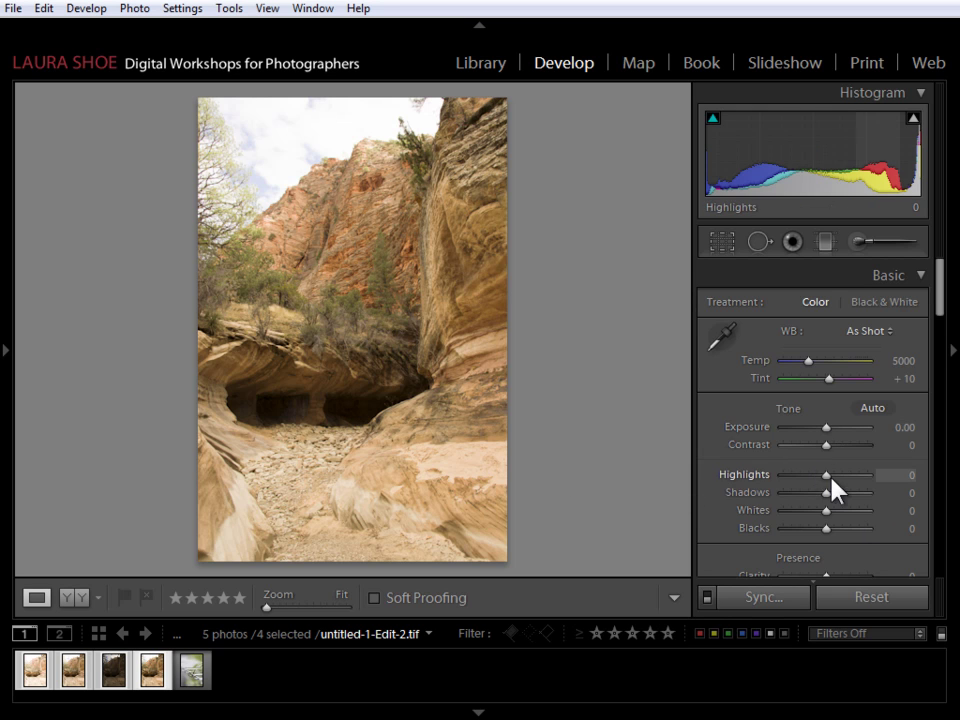
{"action": "left_click_drag", "start_coordinate": [828, 477], "coordinate": [750, 481]}
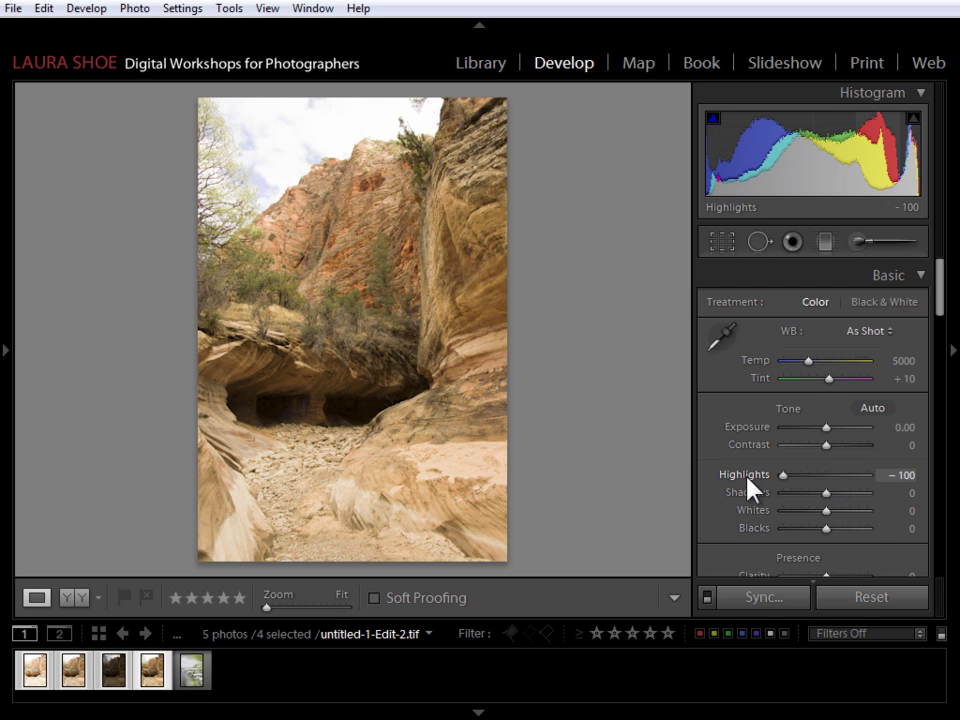
{"action": "left_click_drag", "start_coordinate": [829, 492], "coordinate": [915, 503]}
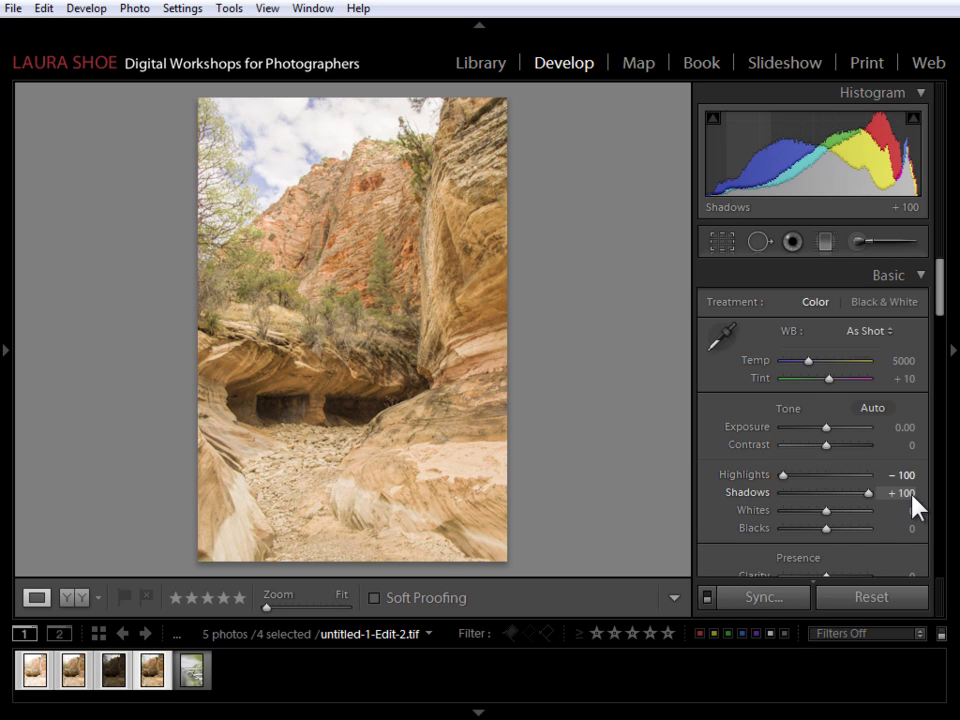
{"action": "mouse_move", "coordinate": [826, 527]}
{"action": "left_mouse_down"}
{"action": "mouse_move", "coordinate": [841, 530]}
{"action": "mouse_move", "coordinate": [828, 531]}
{"action": "left_mouse_up"}
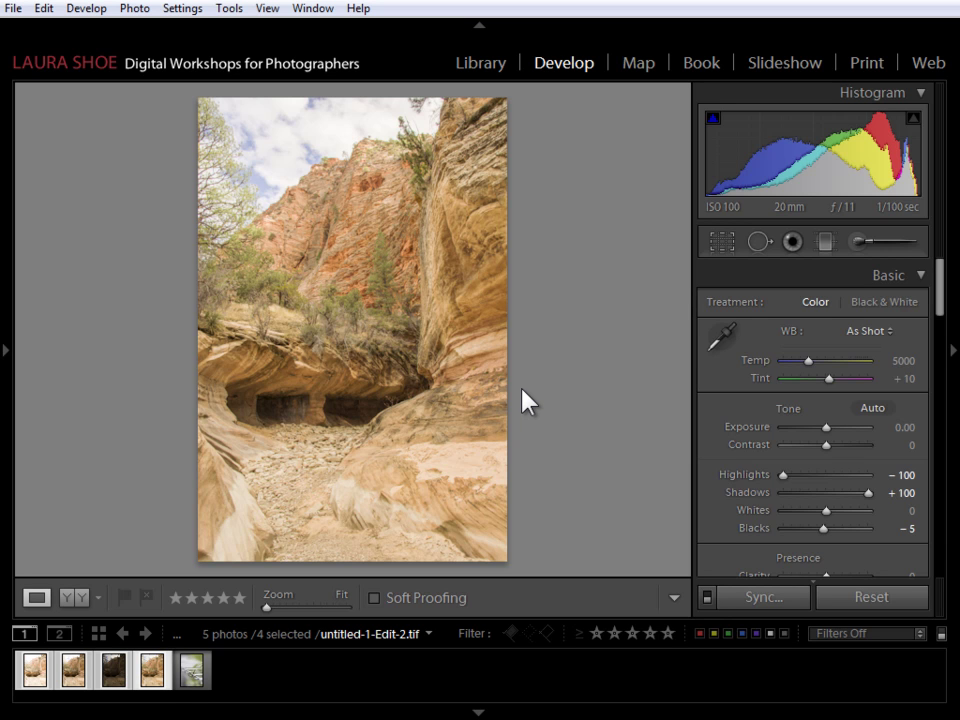
{"action": "key", "text": "ctrl+d"}
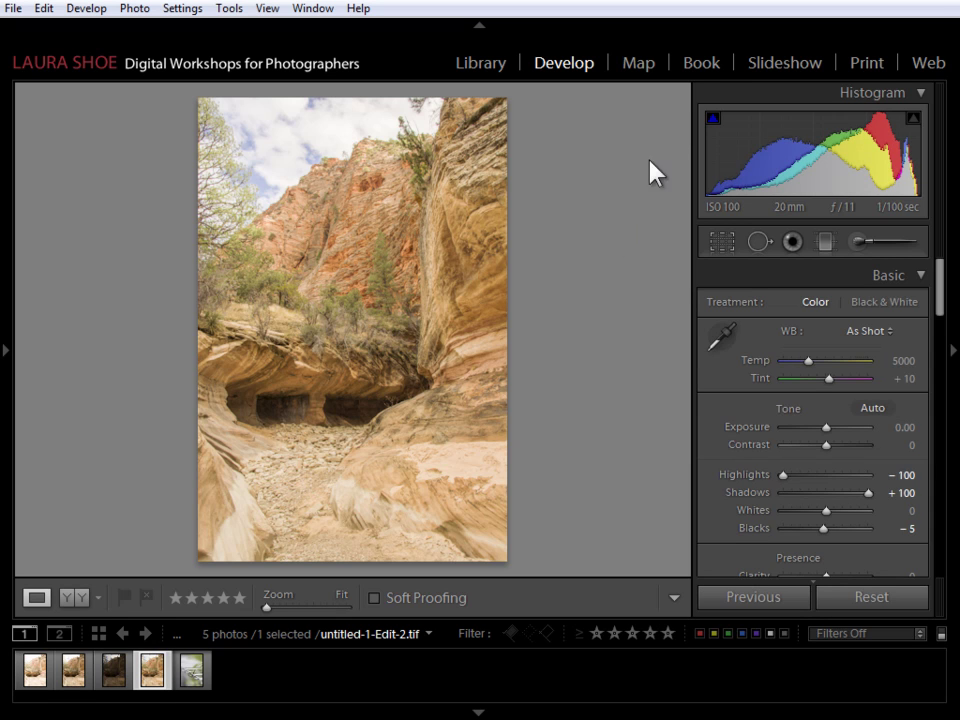
Step: Open the 'lr 4.1 book' collection in Book and switch its output from Blurb to JPEG
{"action": "left_click", "coordinate": [706, 70]}
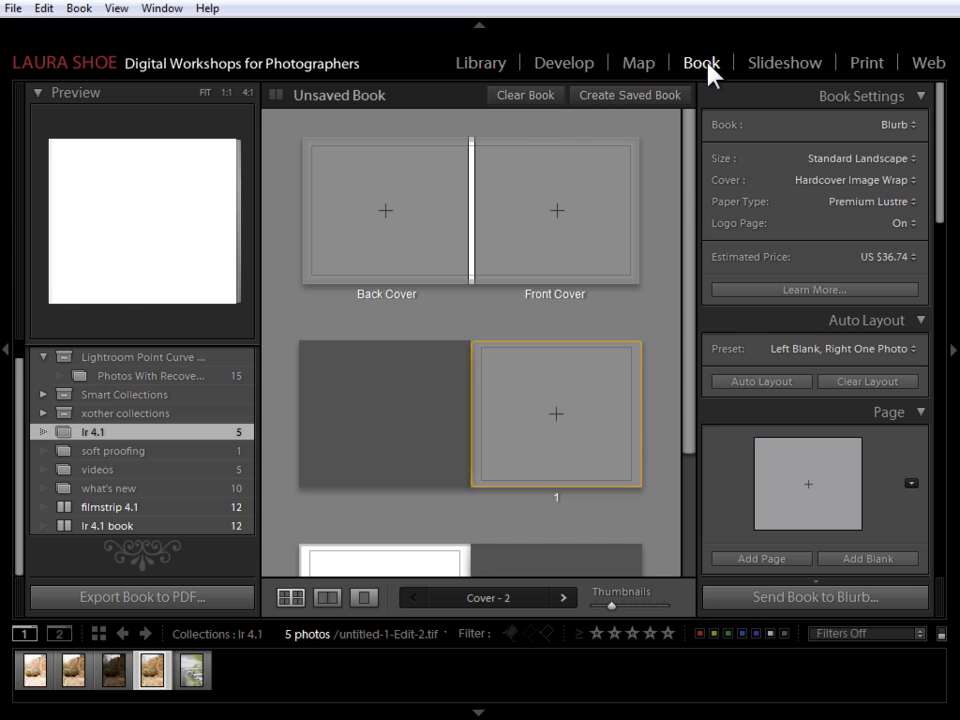
{"action": "left_click", "coordinate": [116, 525]}
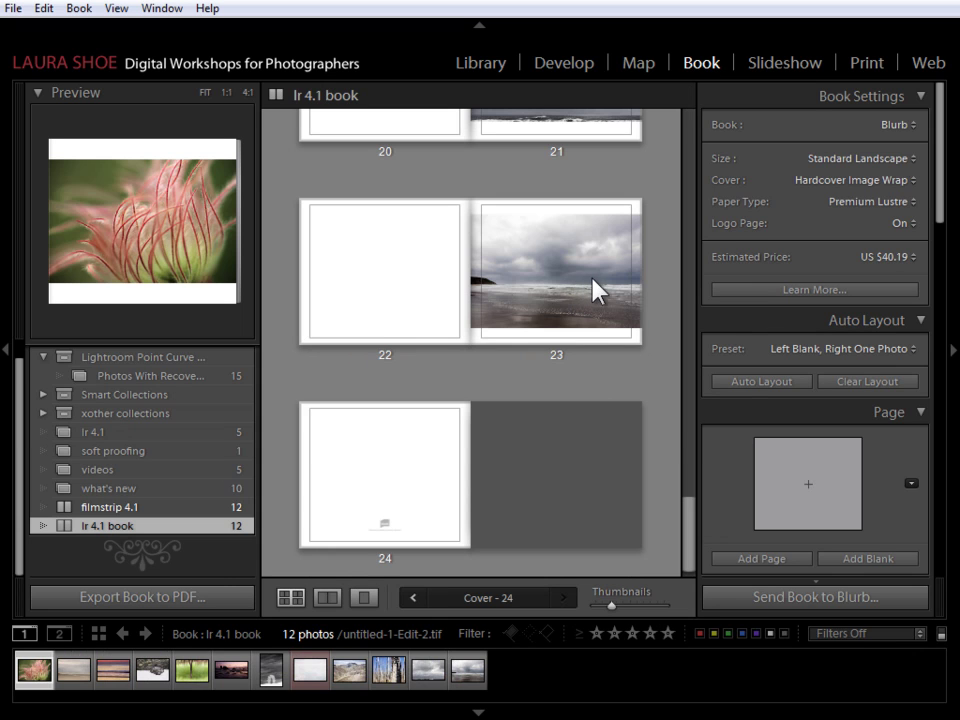
{"action": "left_click", "coordinate": [912, 124]}
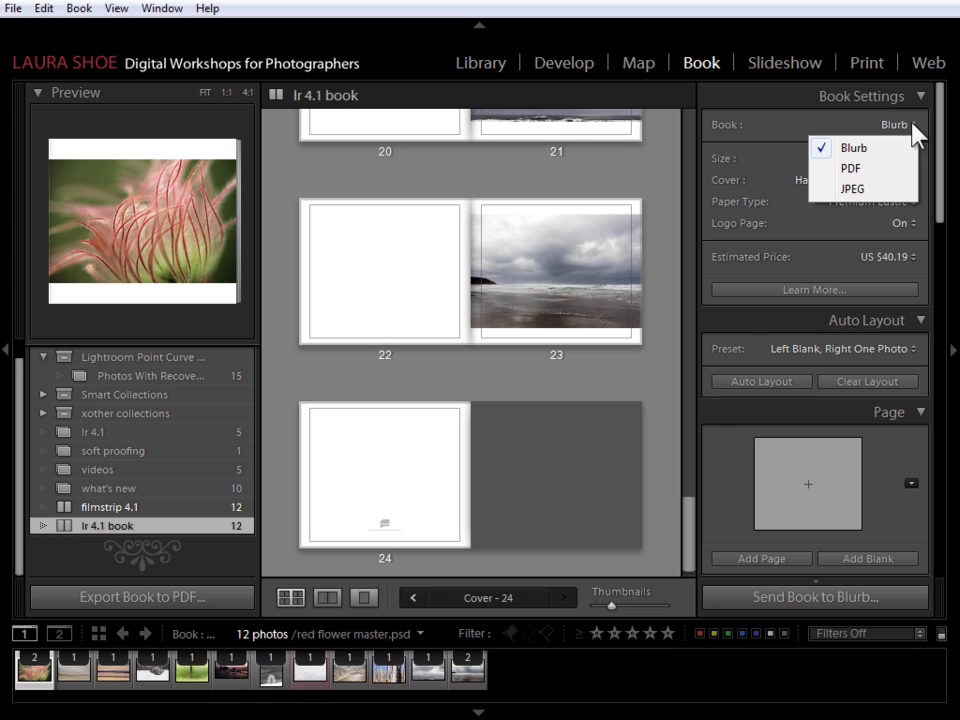
{"action": "left_click", "coordinate": [852, 190]}
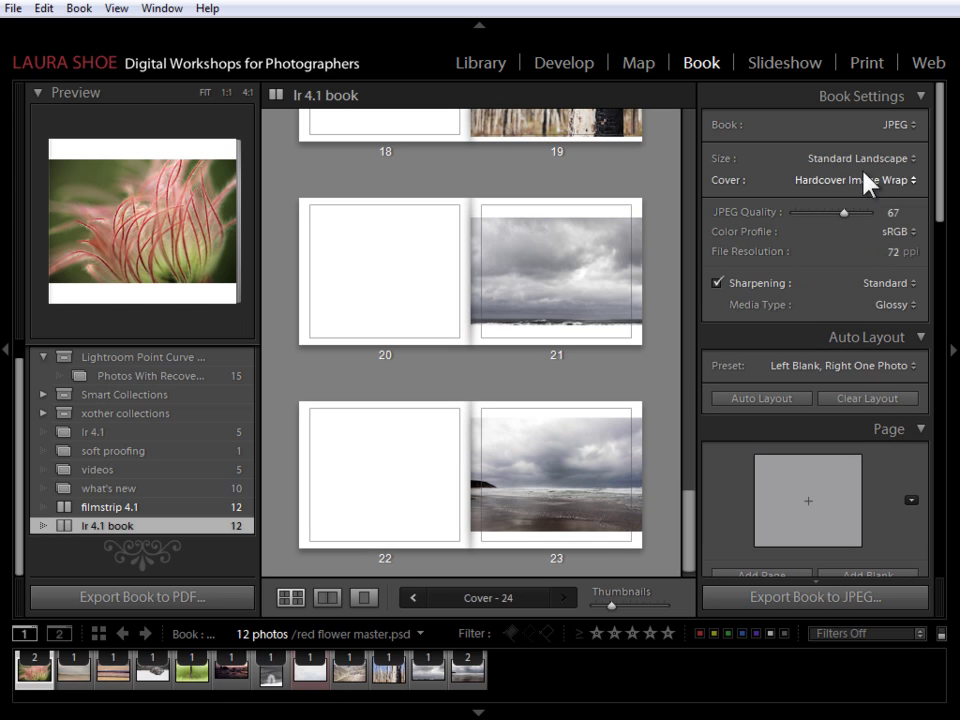
{"action": "left_click_drag", "start_coordinate": [942, 155], "coordinate": [940, 182]}
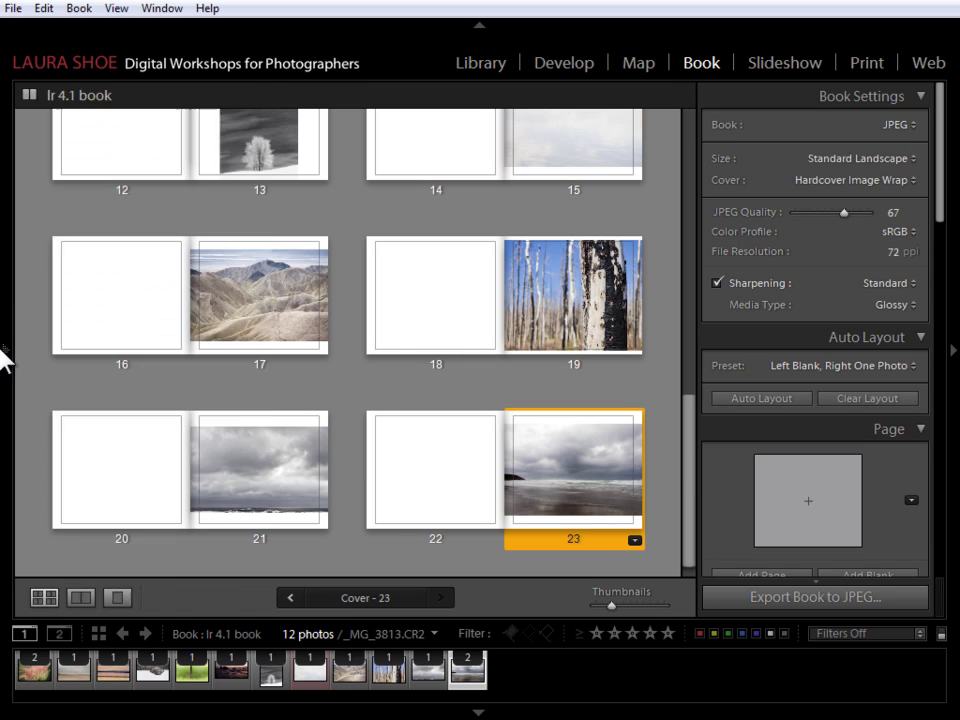
{"action": "mouse_move", "coordinate": [4, 356]}
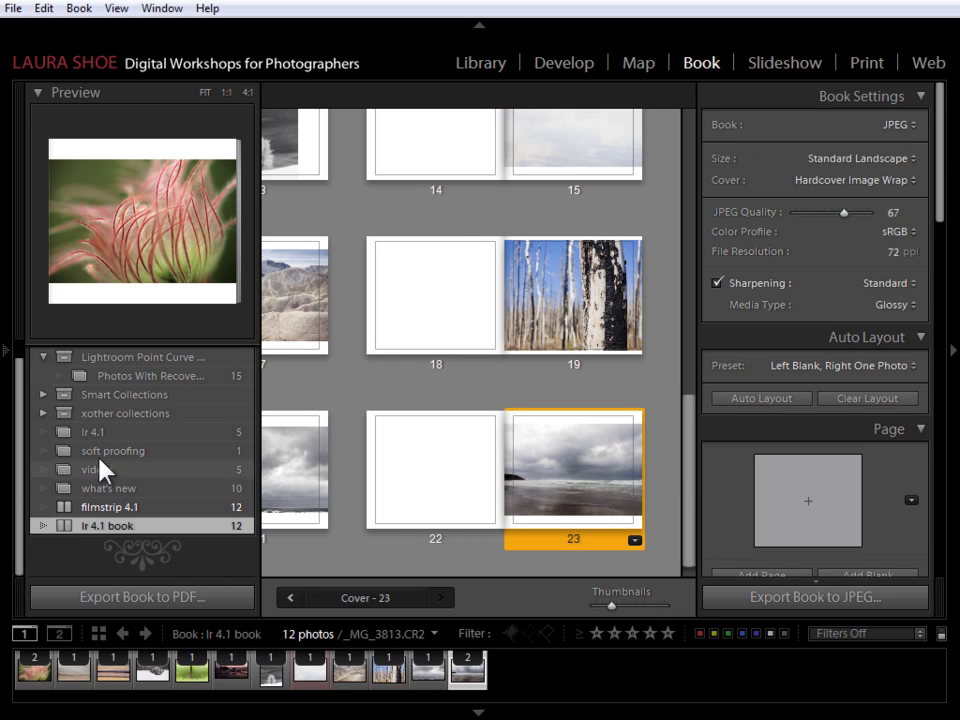
Step: Open the 'filmstrip 4.1' book, collapse the left panel and deselect its page
{"action": "left_click", "coordinate": [117, 510]}
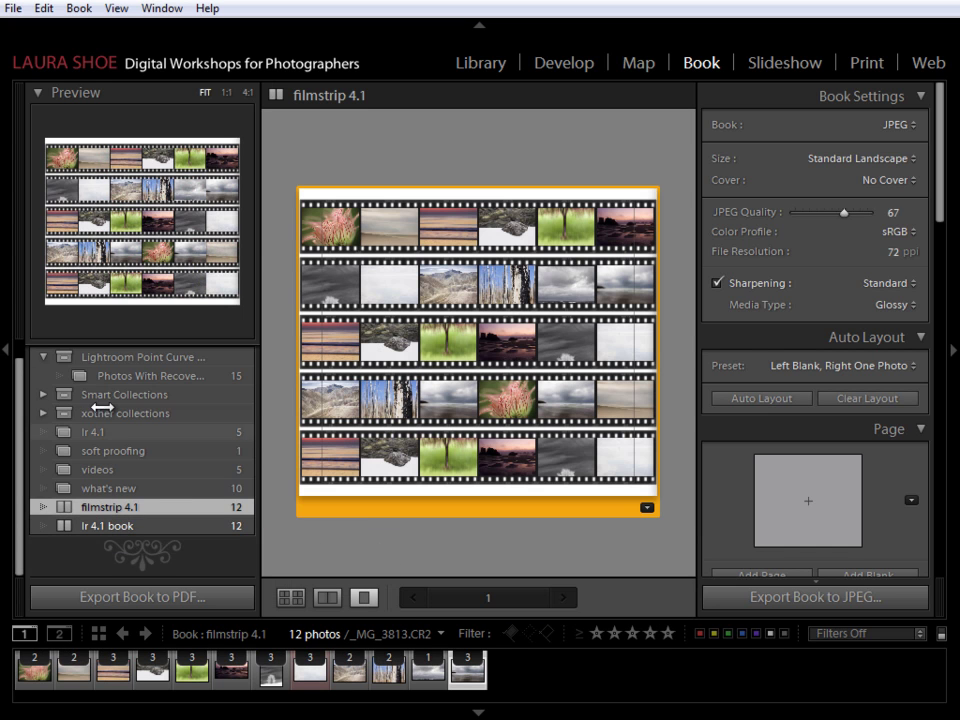
{"action": "left_click", "coordinate": [6, 352]}
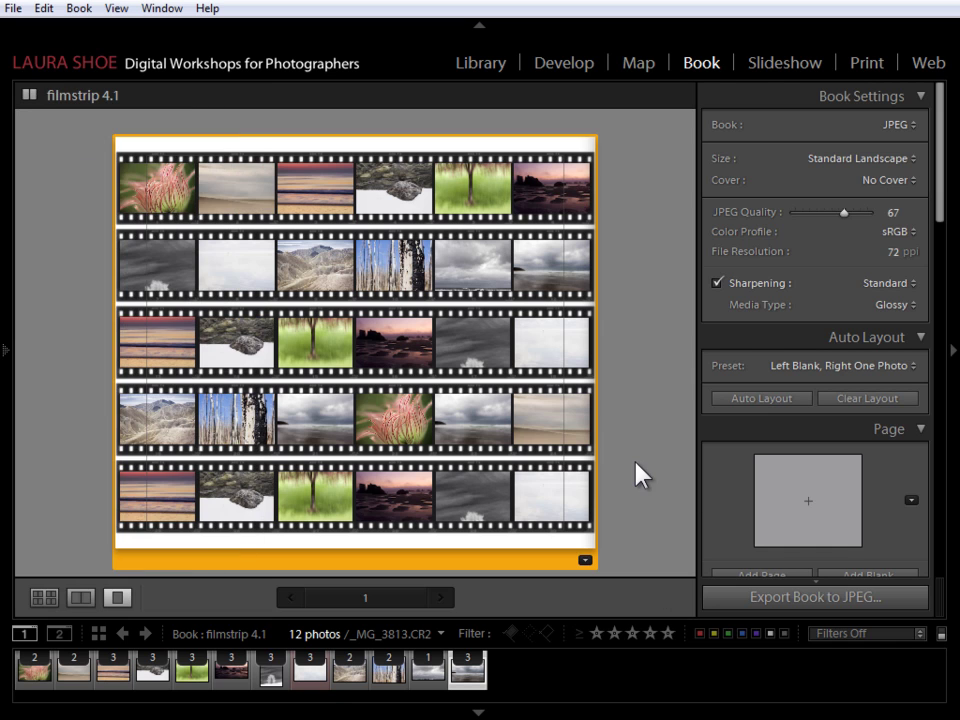
{"action": "left_click", "coordinate": [636, 464]}
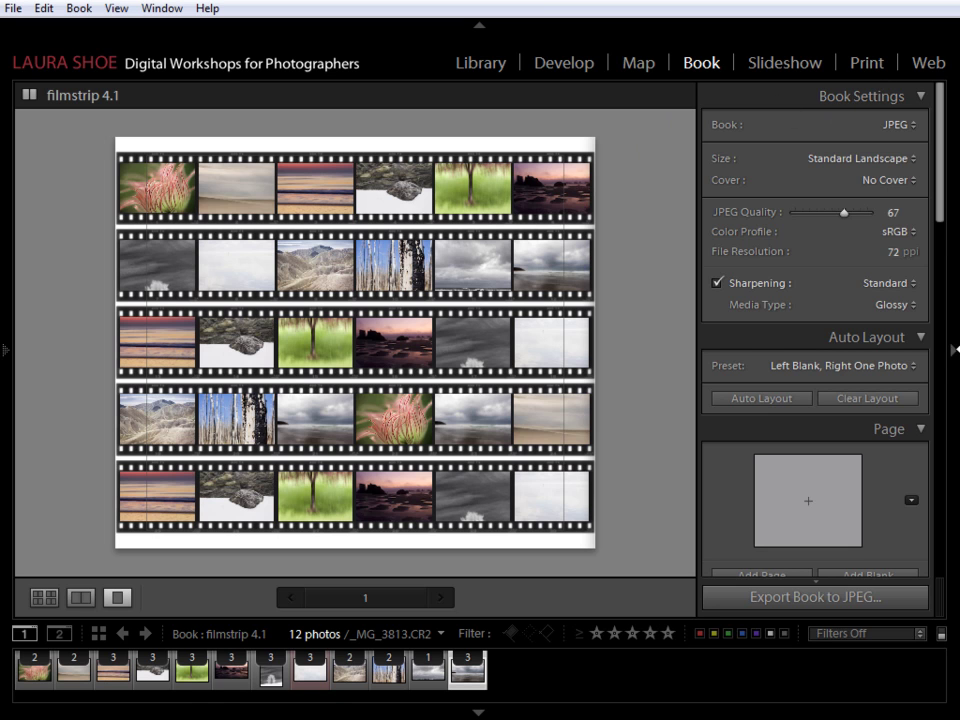
{"action": "left_click_drag", "start_coordinate": [938, 150], "coordinate": [945, 290]}
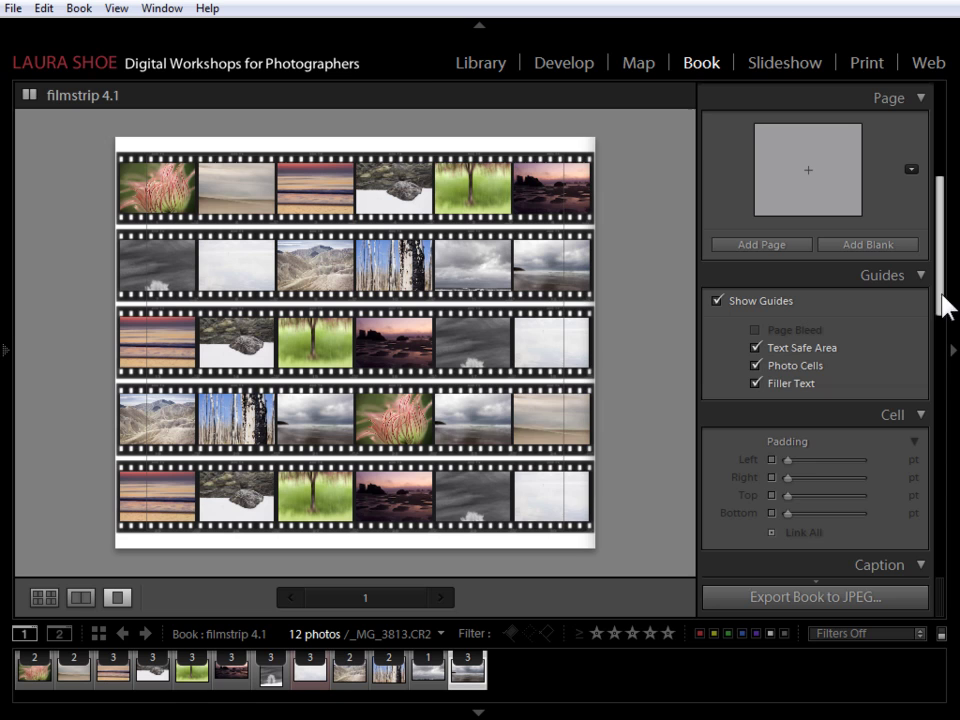
{"action": "left_click", "coordinate": [910, 170]}
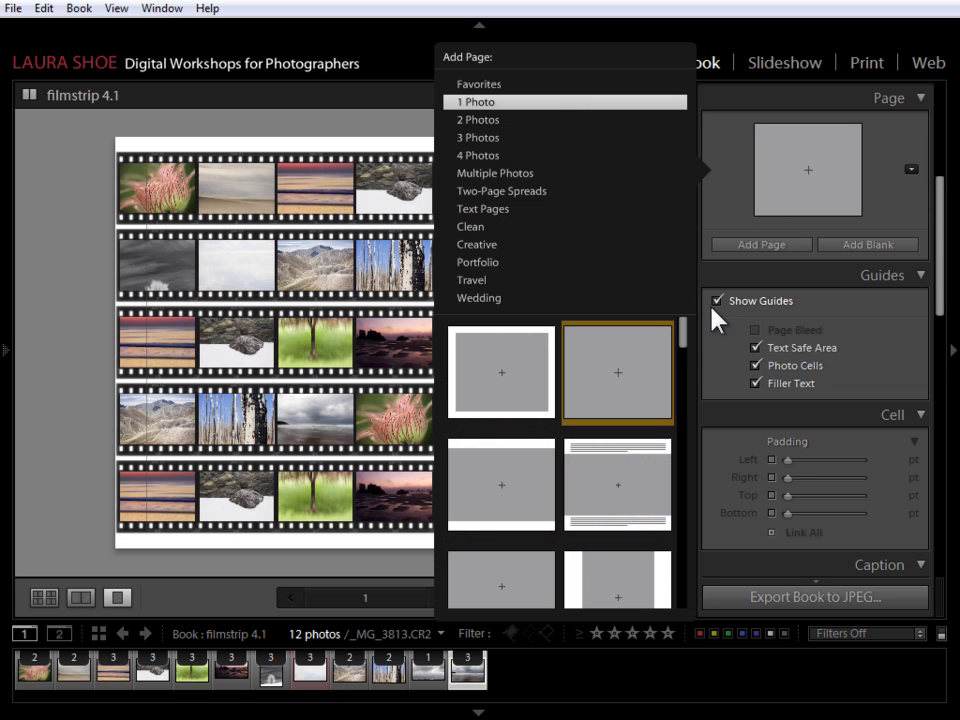
{"action": "left_click", "coordinate": [518, 120]}
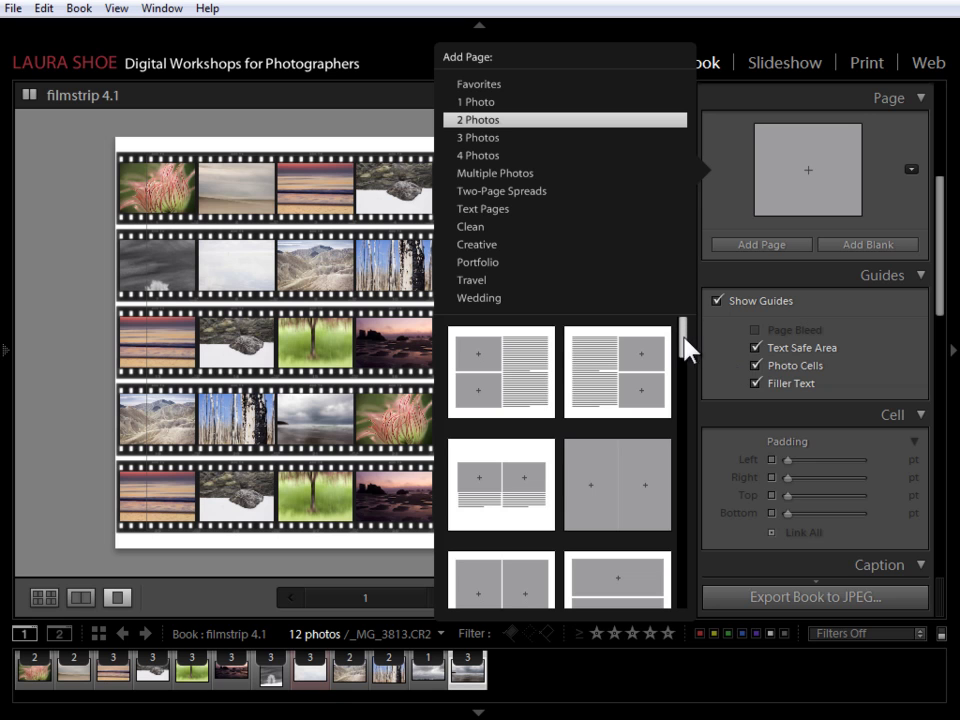
{"action": "left_click_drag", "start_coordinate": [687, 343], "coordinate": [688, 414]}
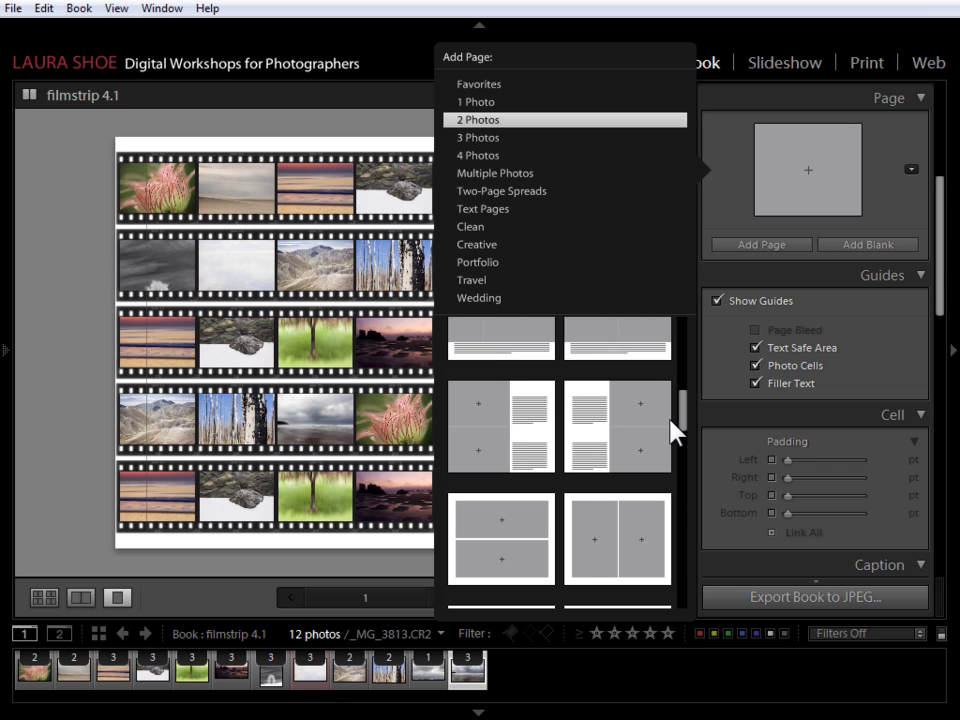
{"action": "left_click", "coordinate": [943, 279]}
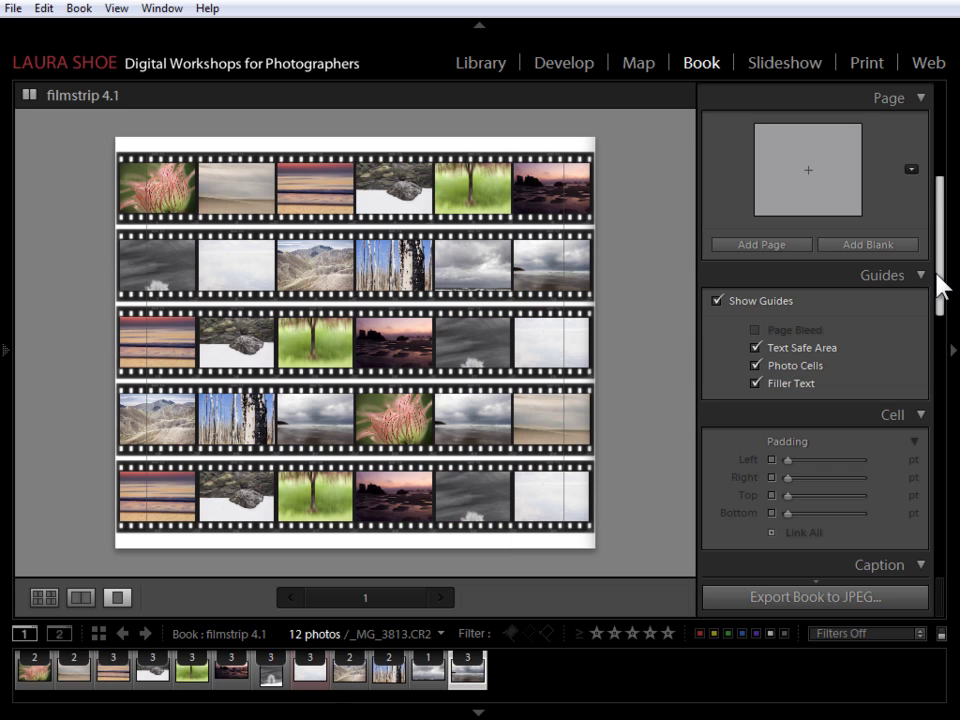
{"action": "left_click_drag", "start_coordinate": [945, 279], "coordinate": [955, 175]}
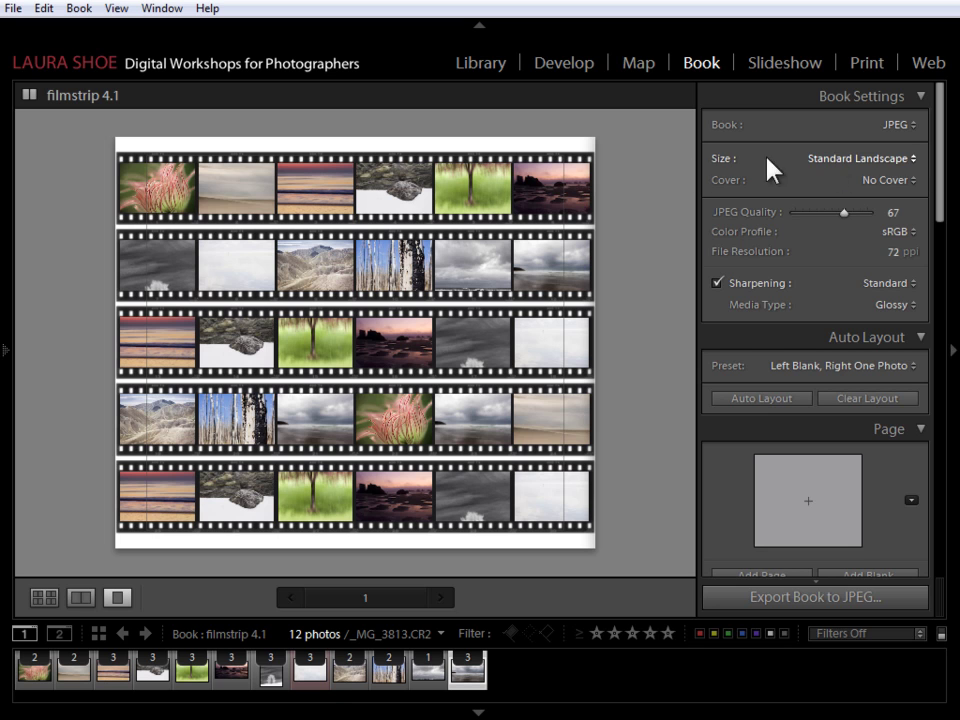
{"action": "left_click", "coordinate": [887, 158]}
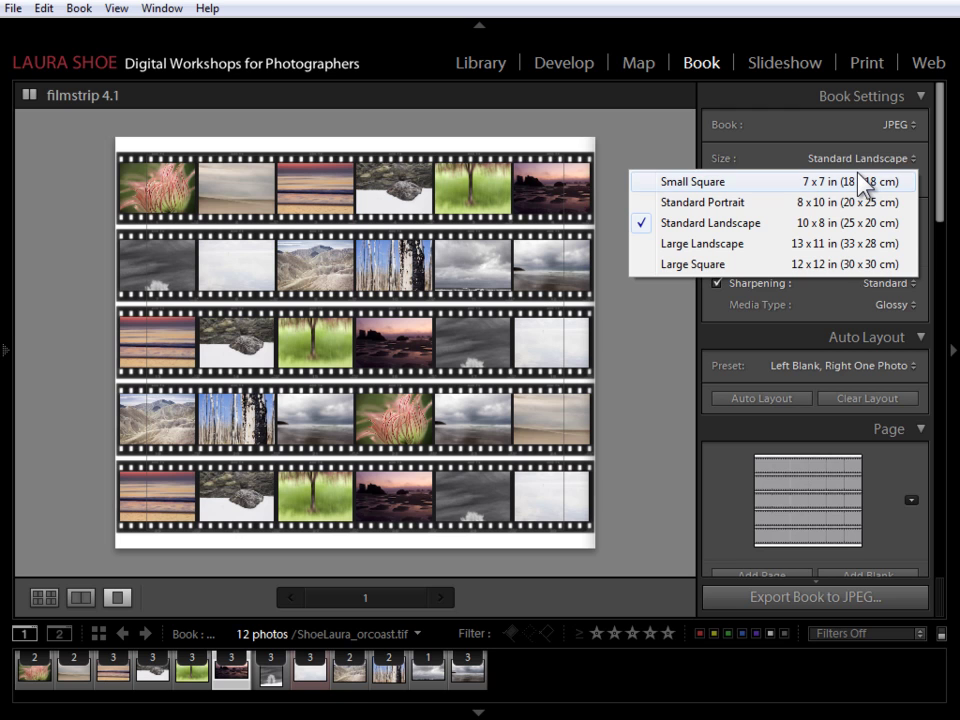
Step: Keep Standard Landscape size and change the page to a 2 Photos layout via Modify Page
{"action": "left_click", "coordinate": [669, 148]}
{"action": "left_click", "coordinate": [589, 561]}
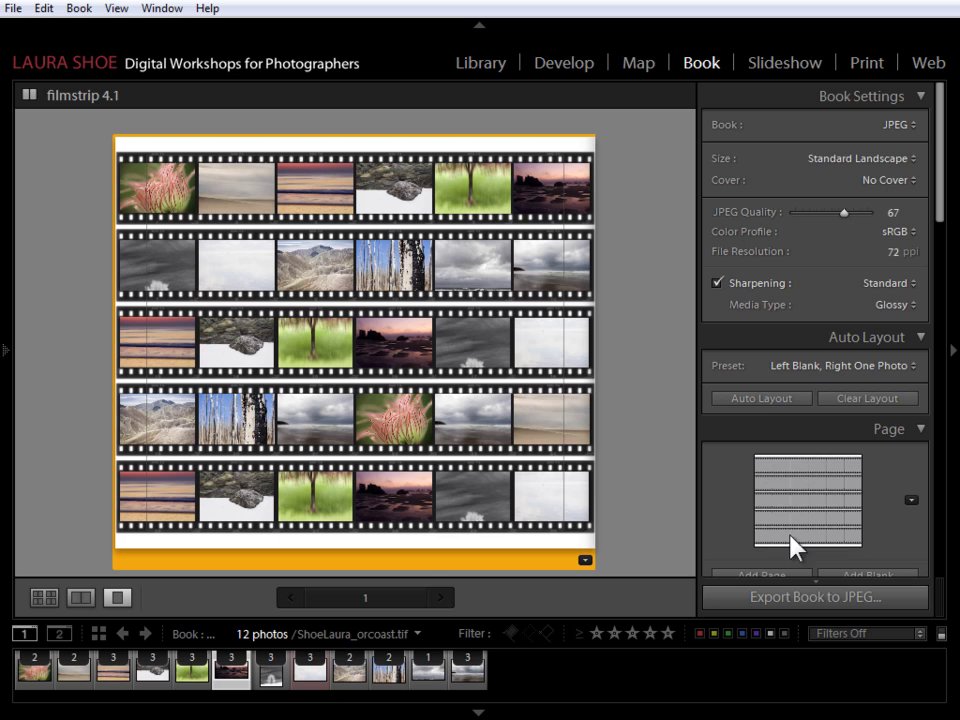
{"action": "left_click", "coordinate": [911, 500]}
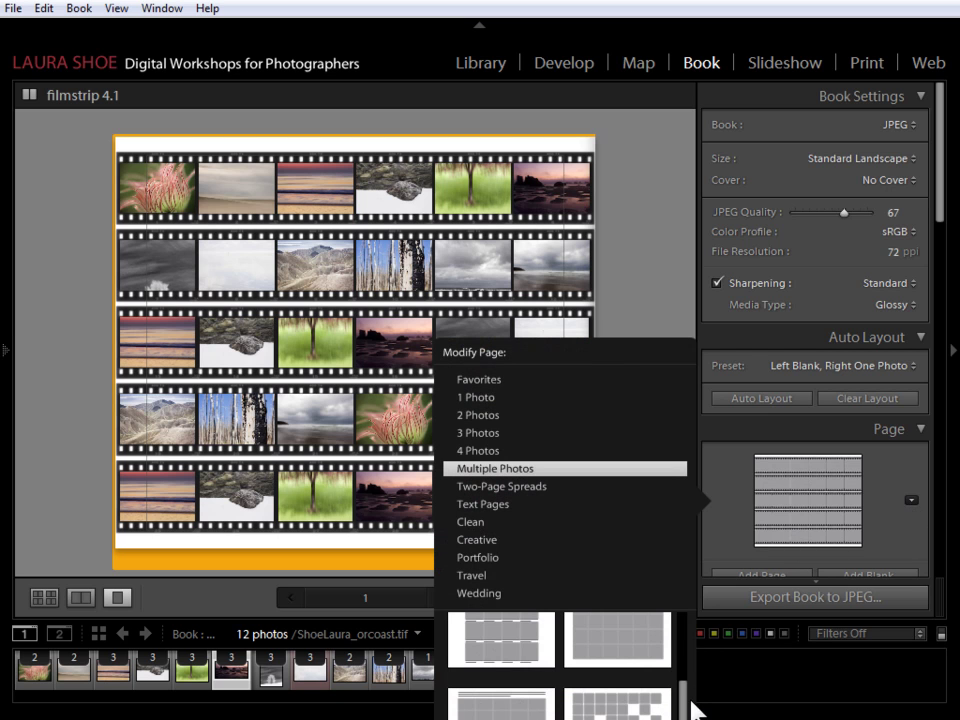
{"action": "left_click_drag", "start_coordinate": [686, 707], "coordinate": [683, 630]}
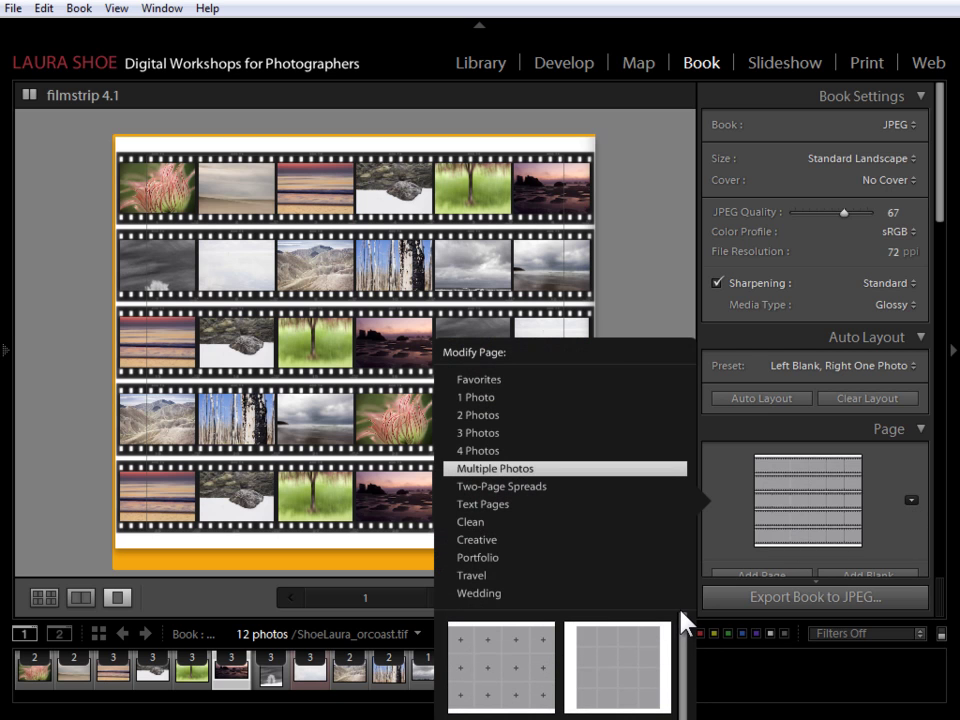
{"action": "left_click", "coordinate": [490, 416]}
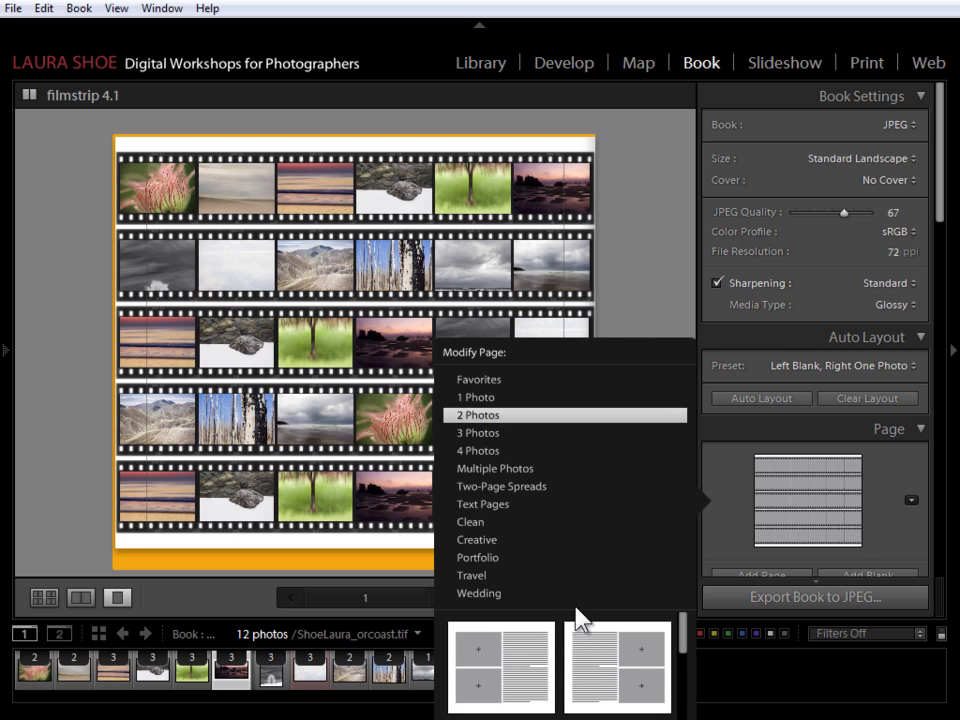
{"action": "left_click", "coordinate": [585, 640]}
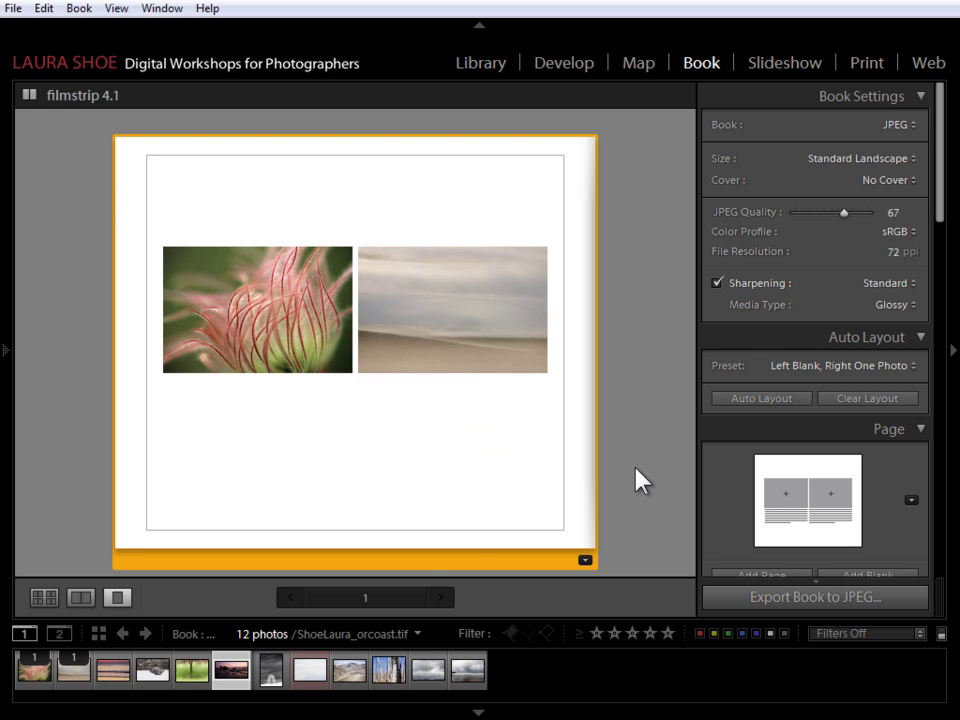
{"action": "key", "text": "ctrl+d"}
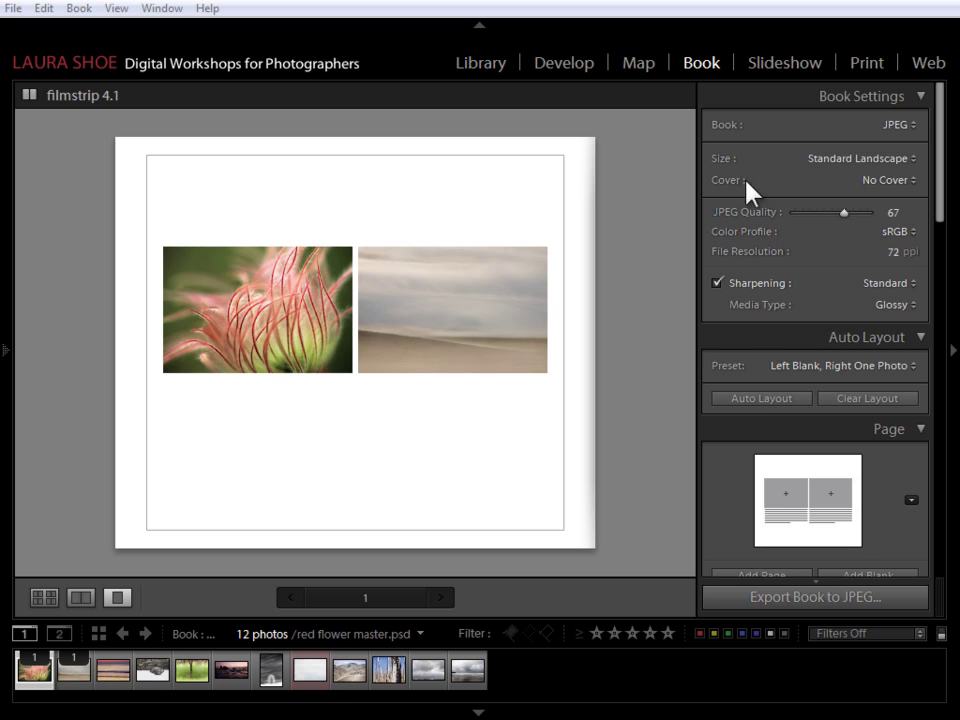
{"action": "left_click", "coordinate": [909, 181]}
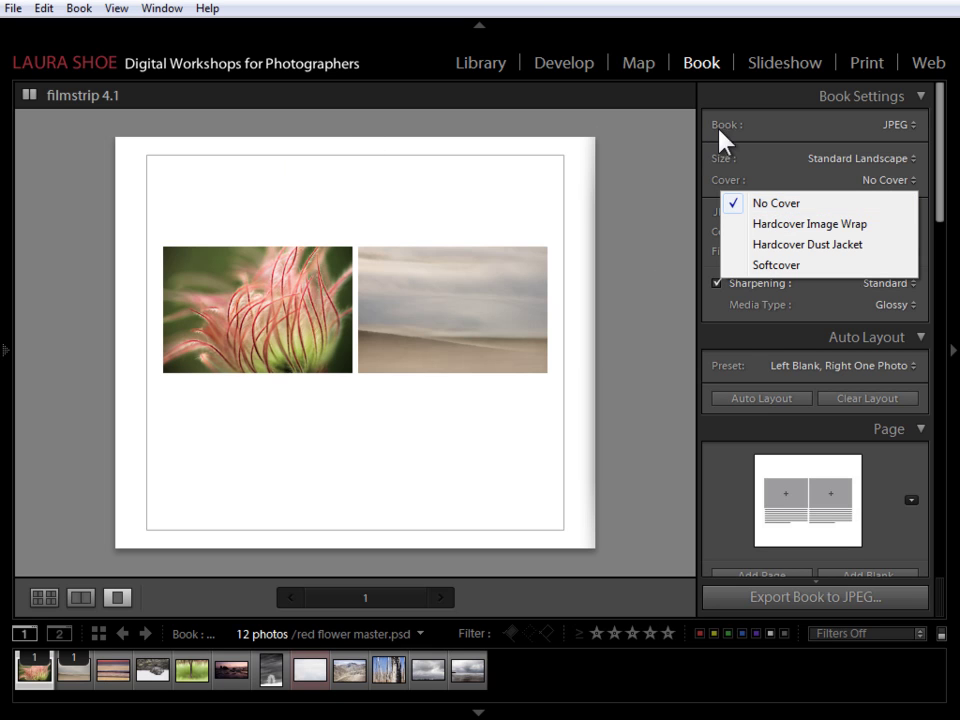
{"action": "left_click", "coordinate": [744, 103]}
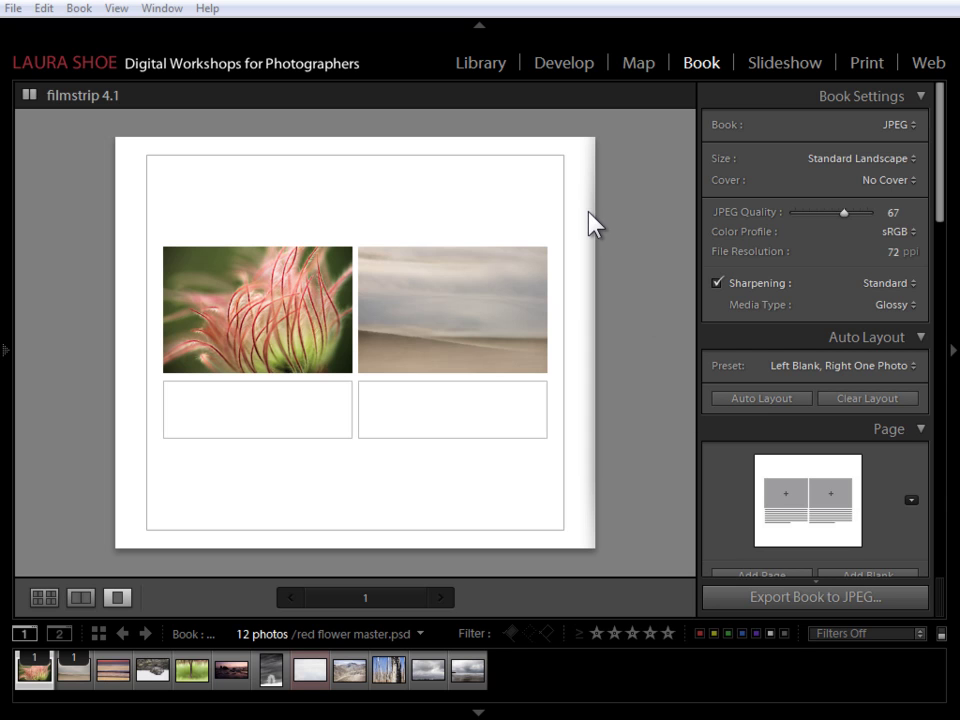
Step: Go to the Library and open the Adobe Revel Set Up in the Publishing Manager
{"action": "left_click", "coordinate": [480, 64]}
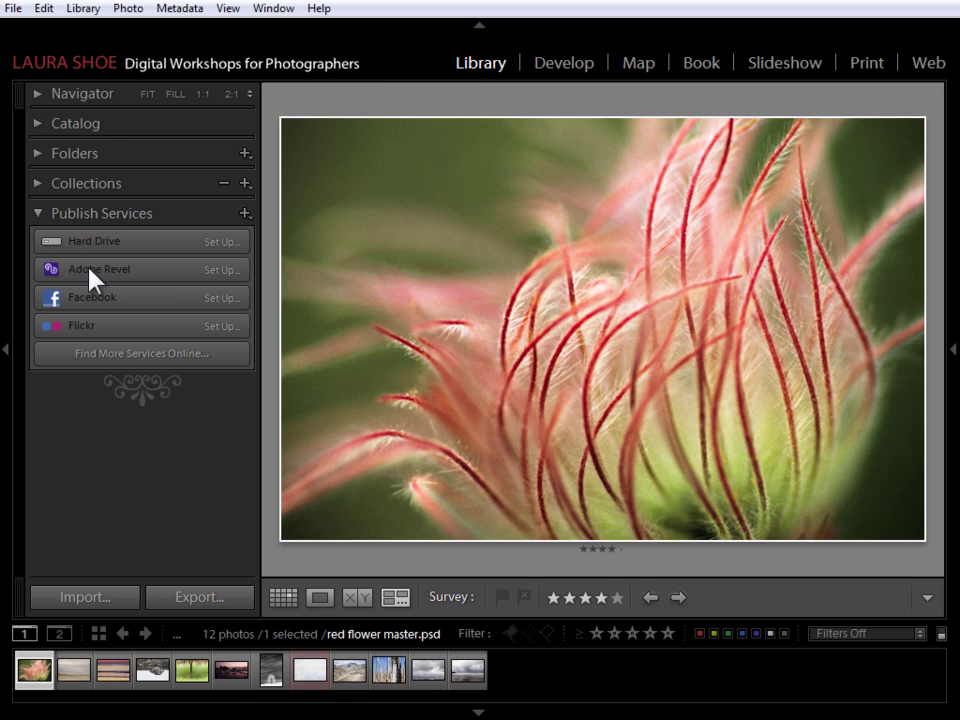
{"action": "left_click", "coordinate": [222, 274]}
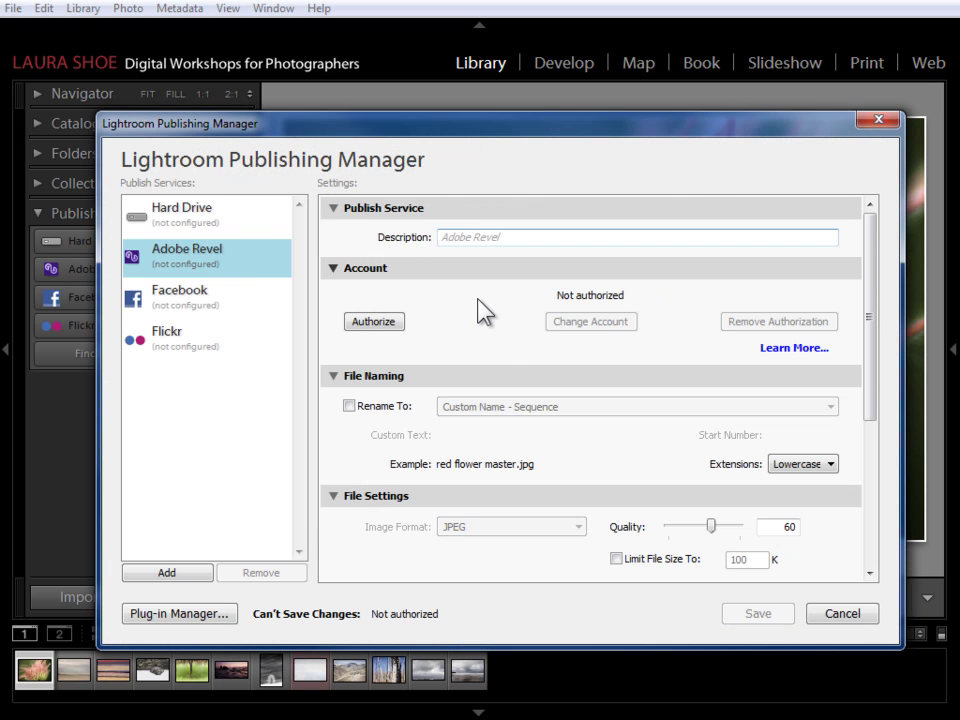